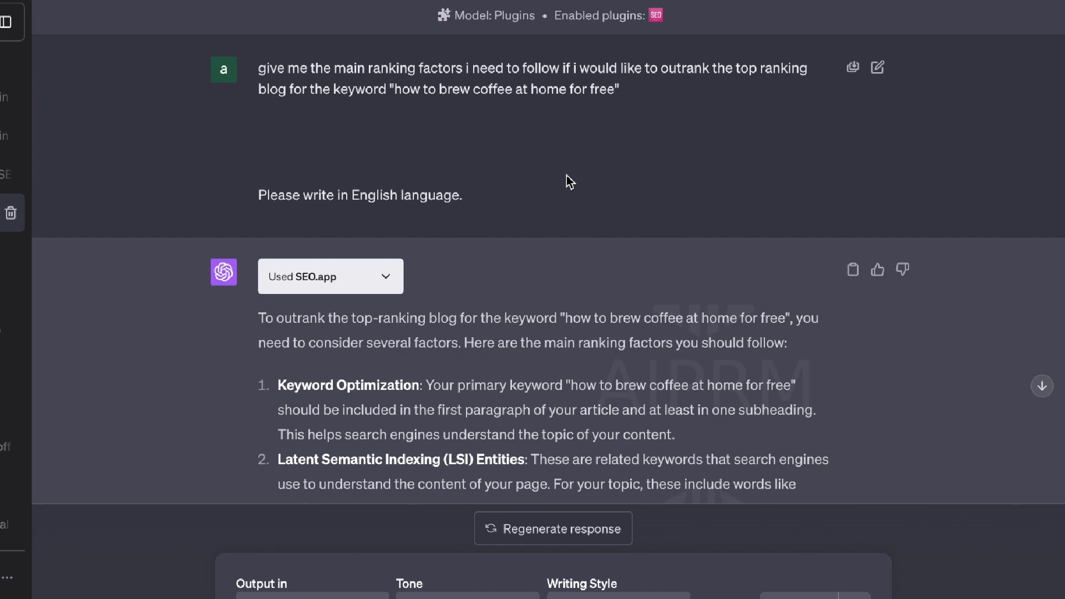
Step: Scroll through SEO.app's coffee-keyword ranking factors and highlight the Content Length recommendation of 1096 words
scroll(570, 182, "down", 1)
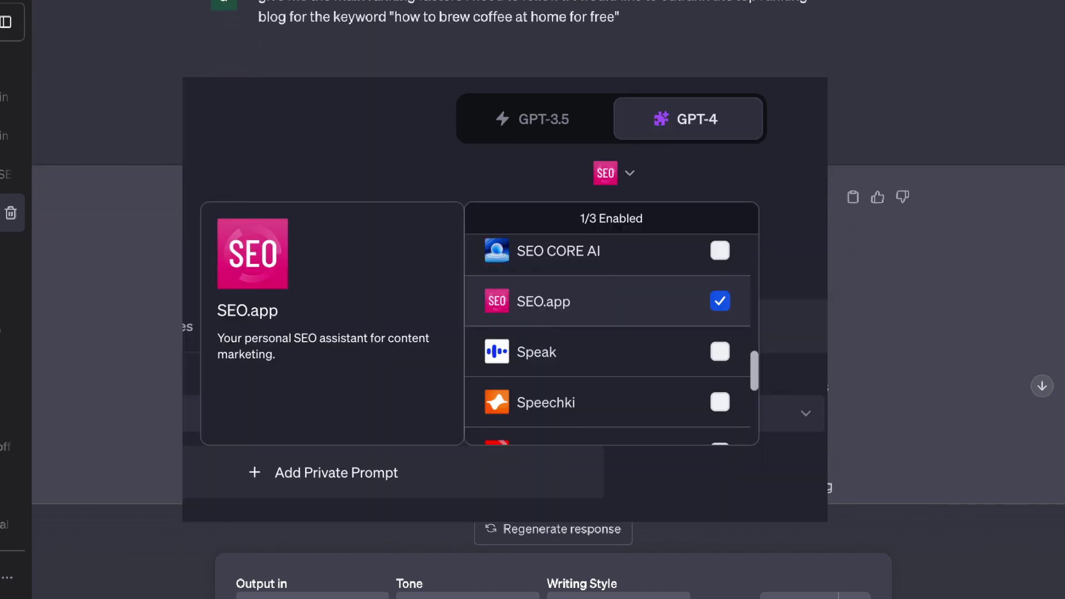
scroll(570, 182, "down", 1)
scroll(481, 242, "down", 2)
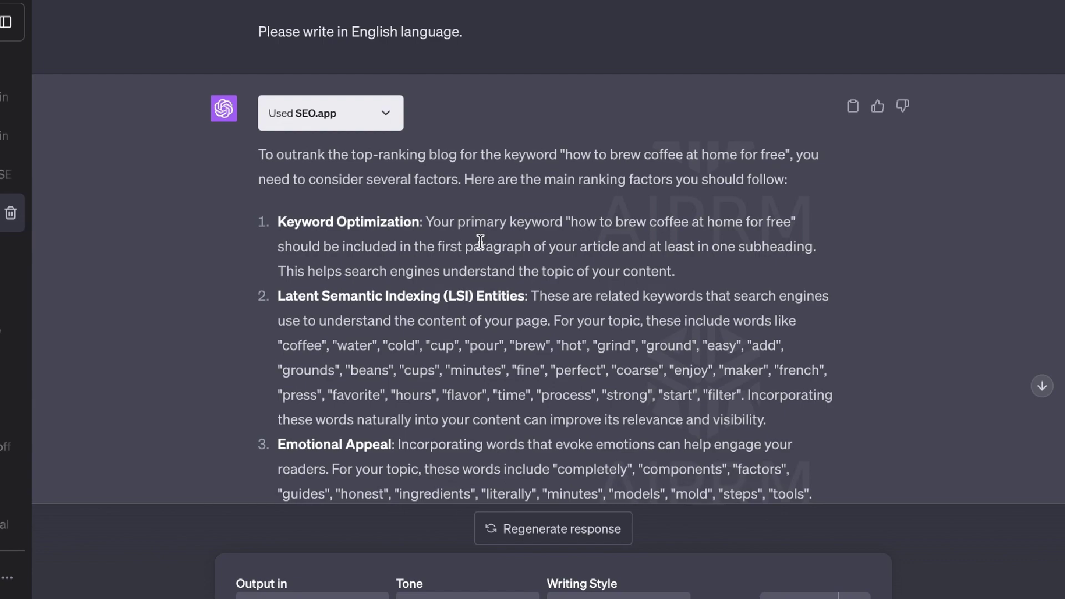
scroll(480, 241, "up", 5)
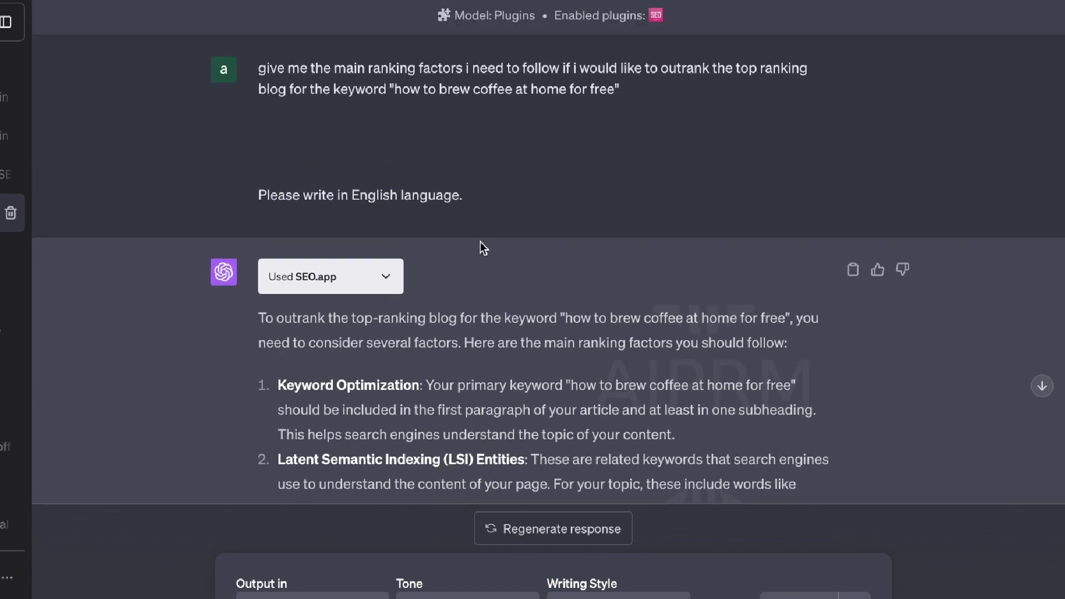
scroll(441, 178, "down", 8)
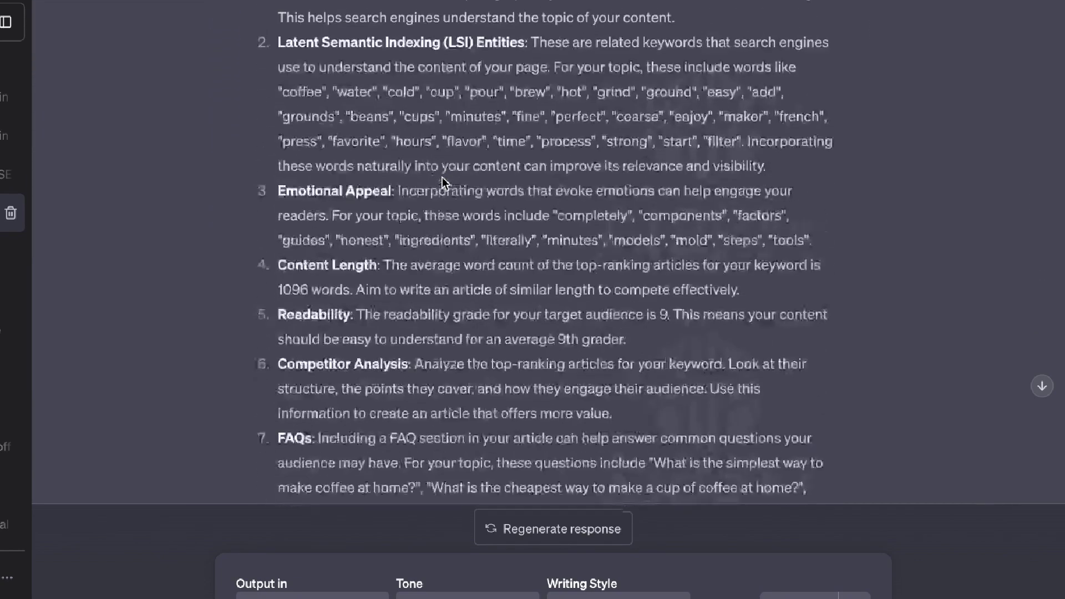
scroll(441, 177, "up", 5)
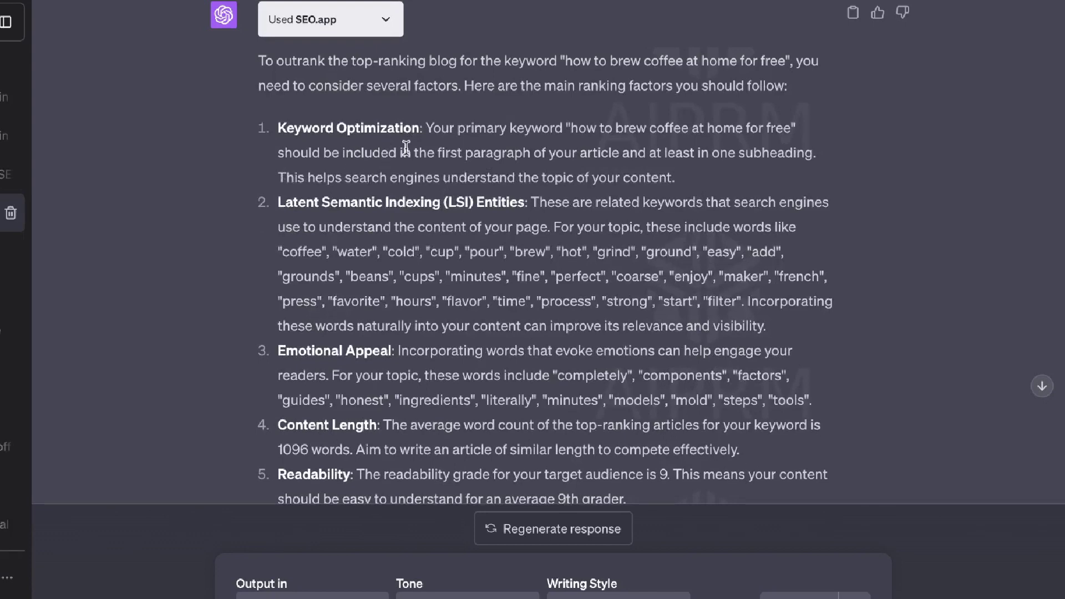
scroll(408, 161, "down", 1)
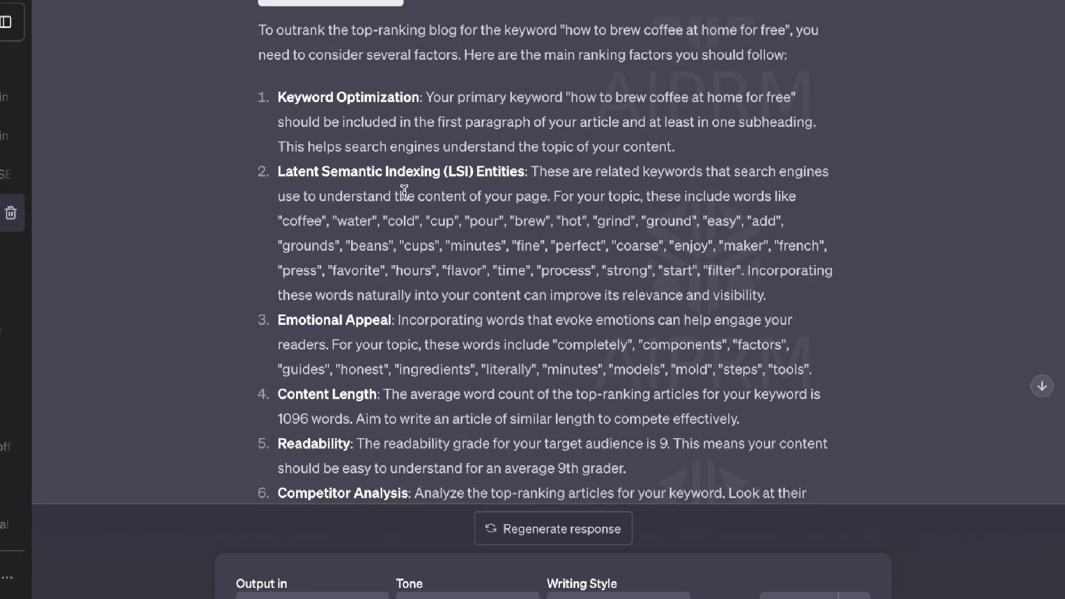
scroll(417, 266, "down", 5)
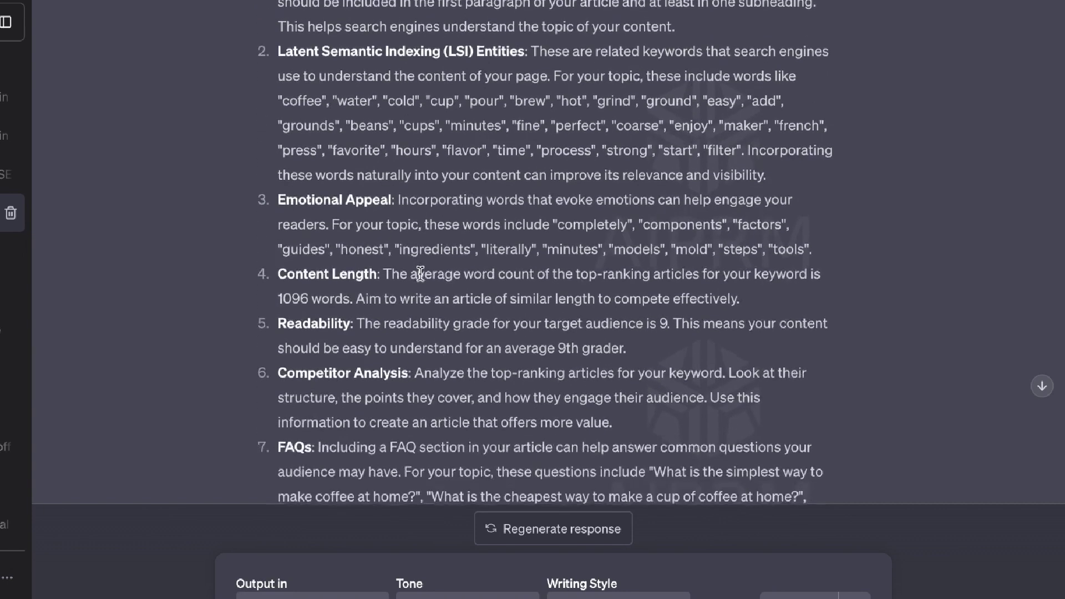
left_click_drag(384, 258, 297, 237)
Step: Read the remaining SEO.app ranking factors, selecting one line along the way
scroll(388, 283, "down", 2)
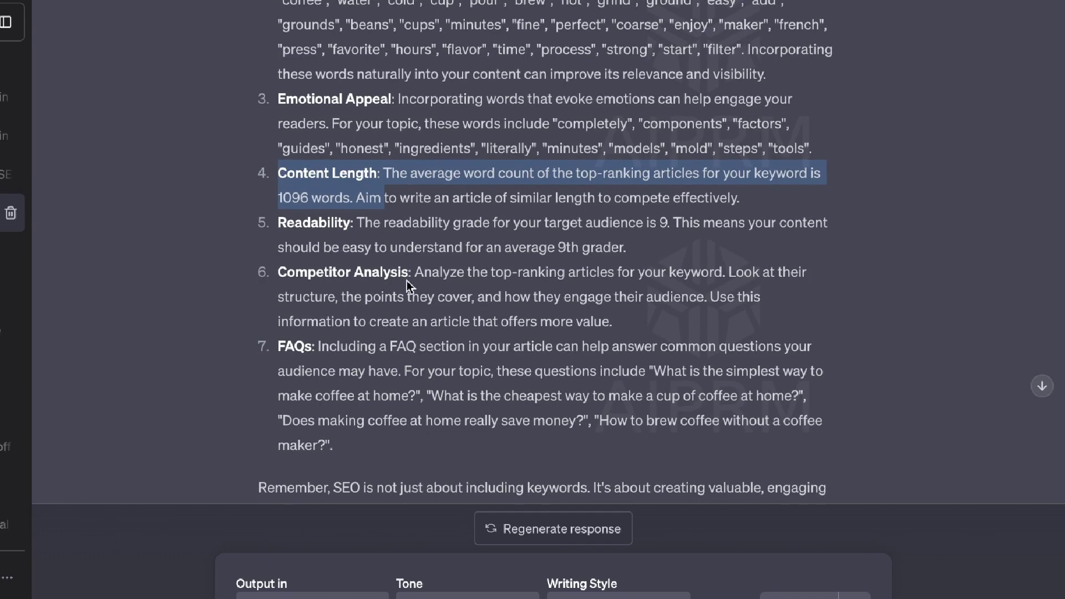
scroll(407, 281, "down", 3)
scroll(402, 311, "down", 5)
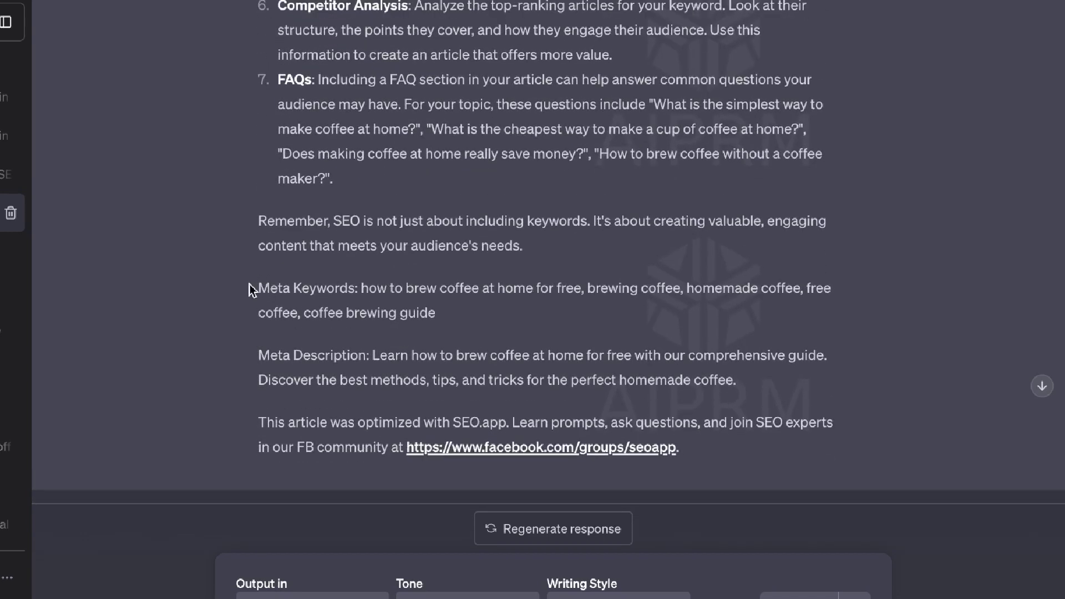
left_click_drag(251, 288, 347, 285)
scroll(361, 332, "up", 10)
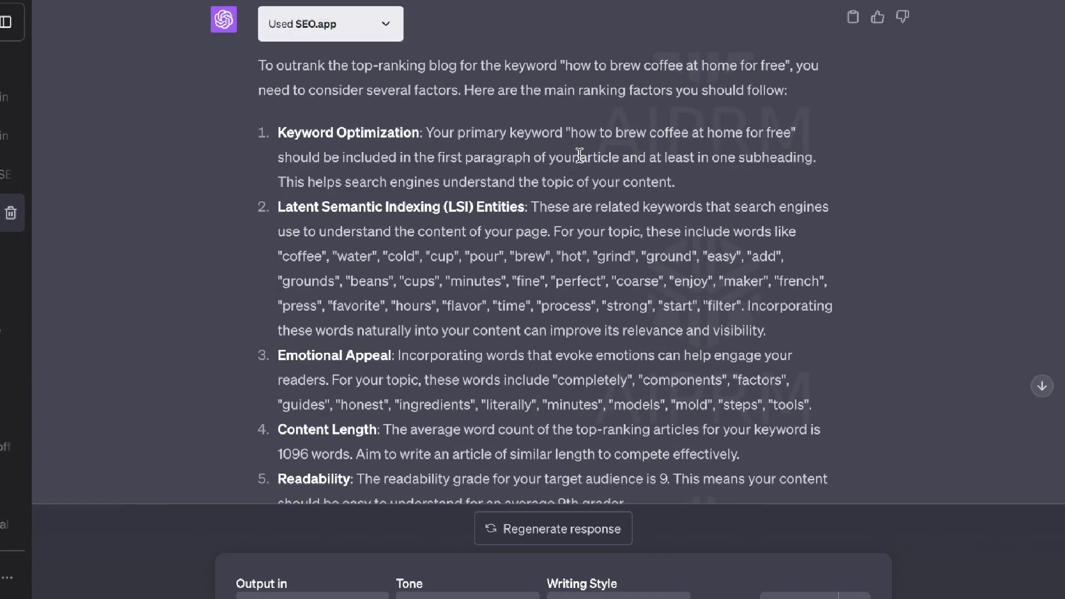
scroll(580, 156, "down", 1)
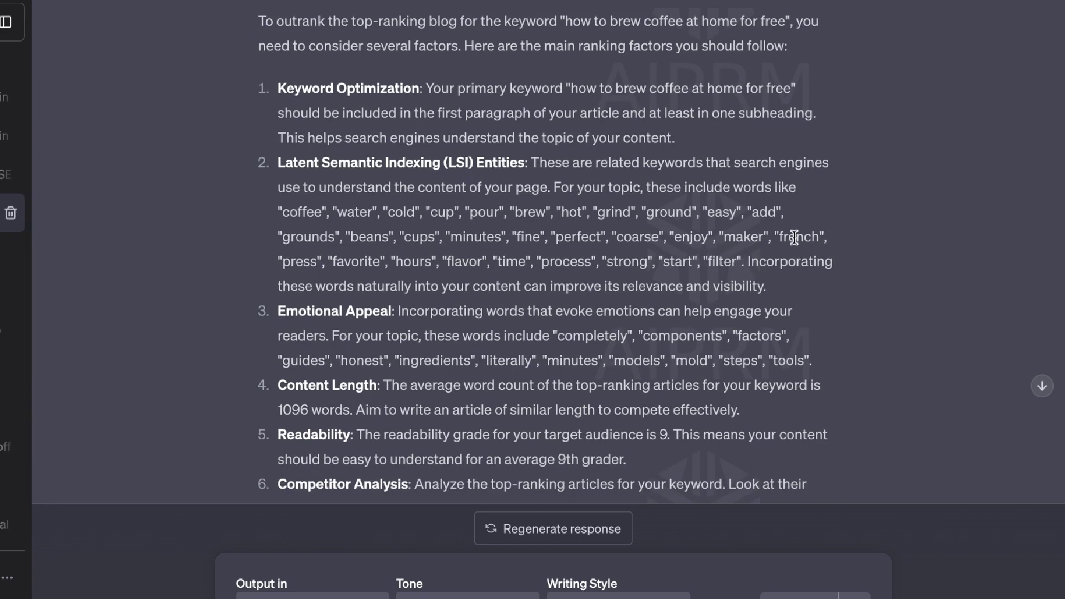
scroll(795, 238, "down", 1)
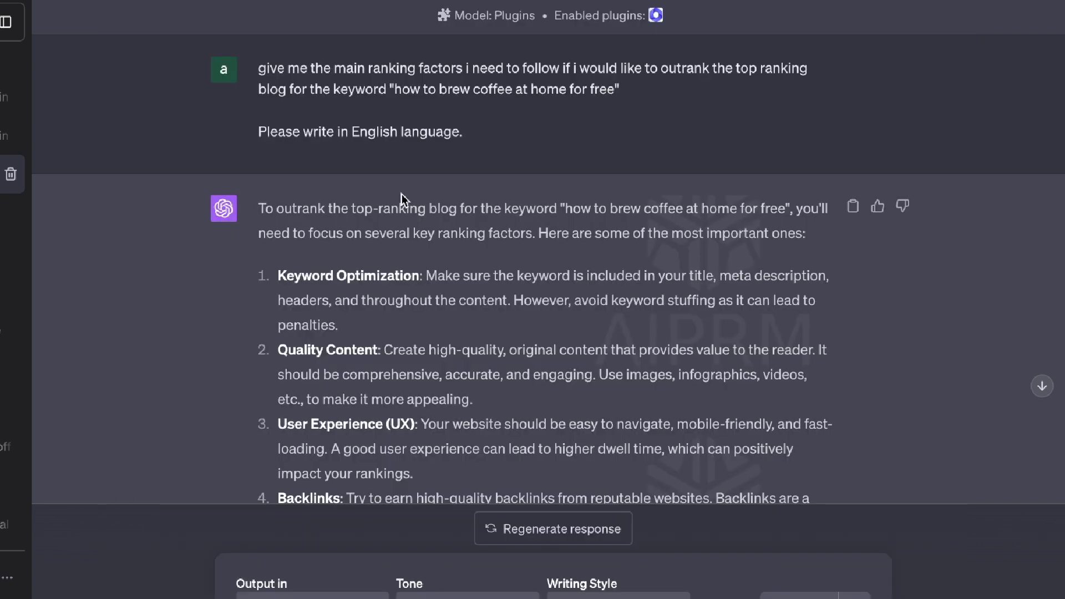
Step: Scroll WebPilot's ten factors, Keyword Optimization through Schema Markup, to the closing paragraph and back
scroll(402, 194, "down", 3)
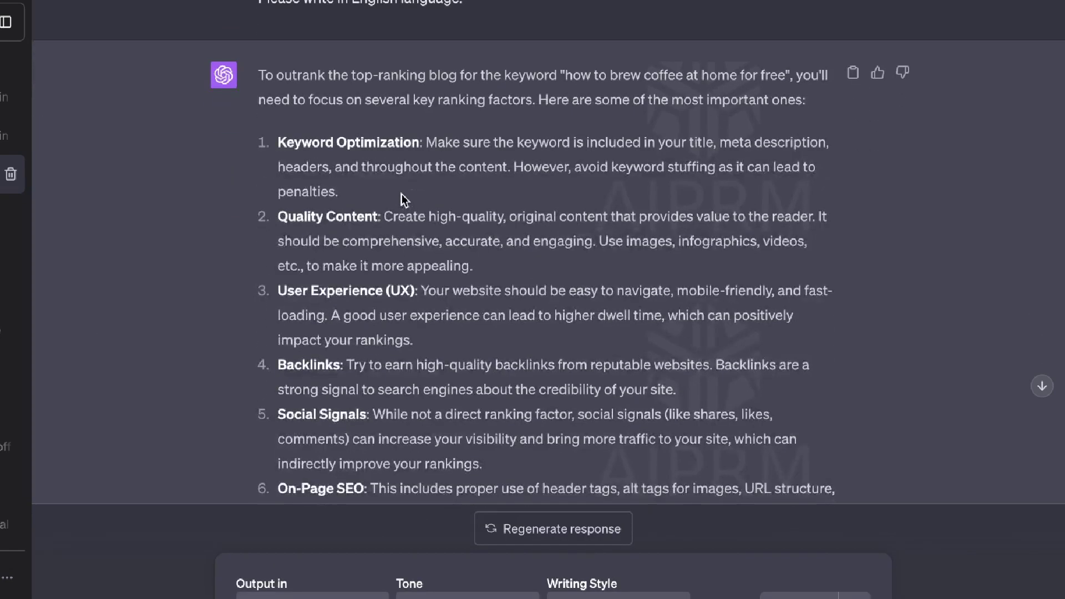
scroll(398, 148, "down", 2)
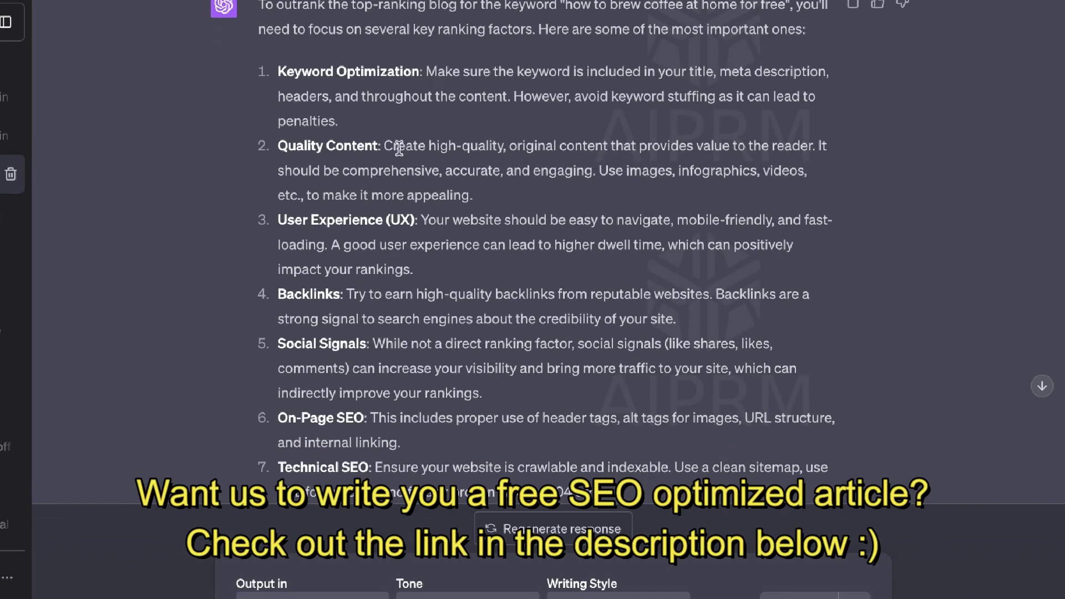
scroll(403, 175, "down", 2)
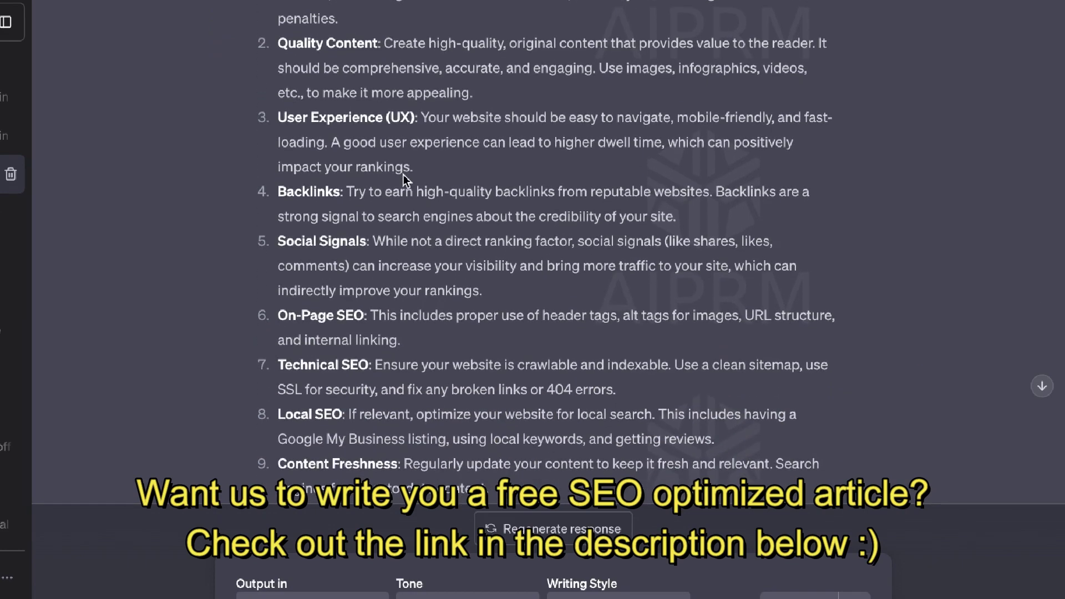
scroll(408, 238, "down", 1)
scroll(407, 238, "down", 1)
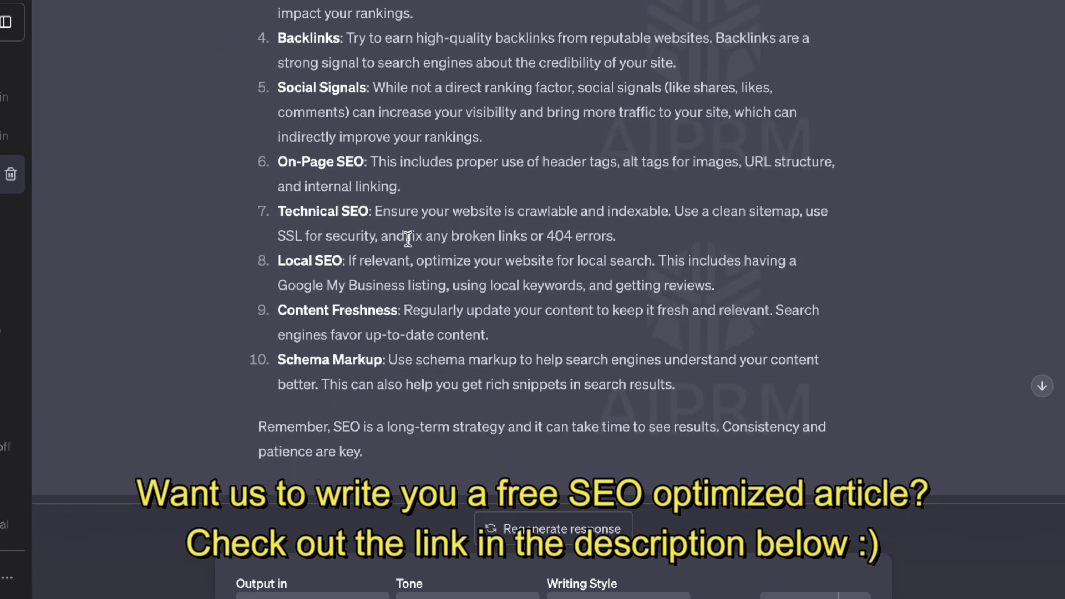
scroll(408, 241, "down", 2)
scroll(407, 238, "up", 10)
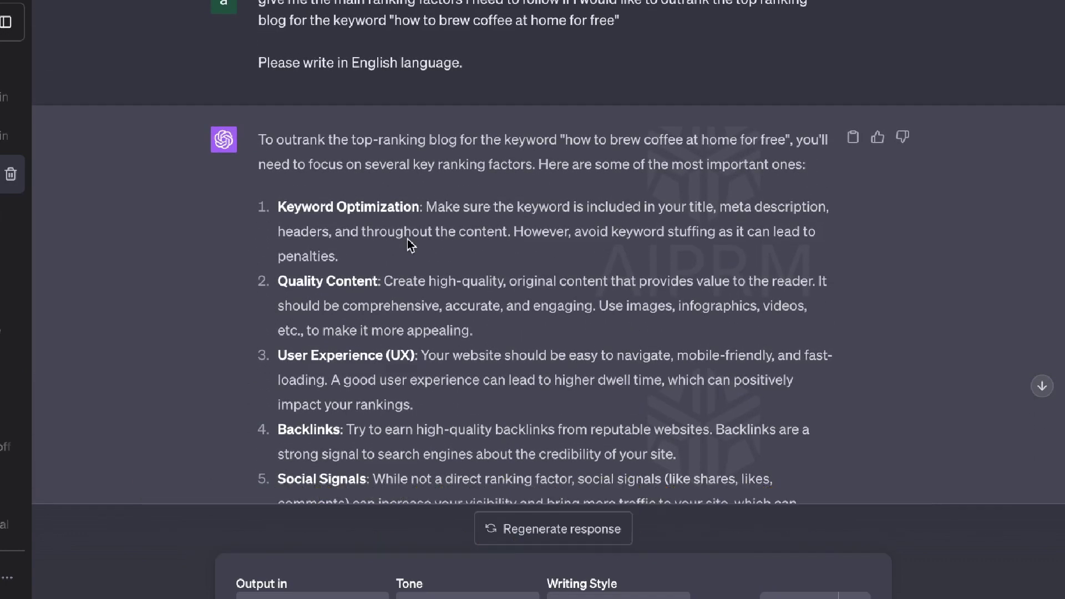
scroll(407, 239, "up", 1)
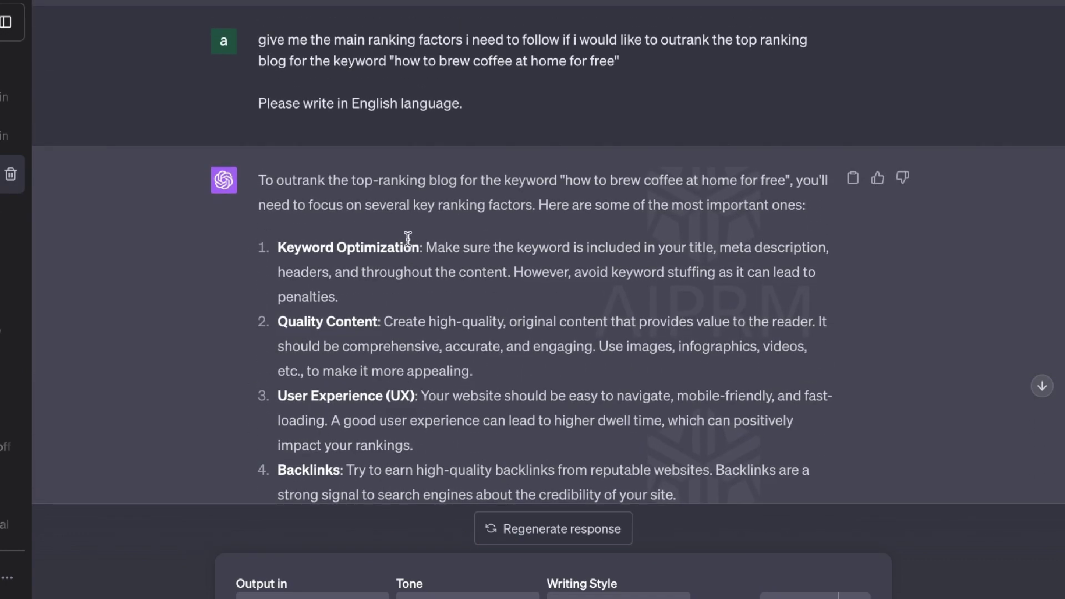
scroll(407, 237, "up", 1)
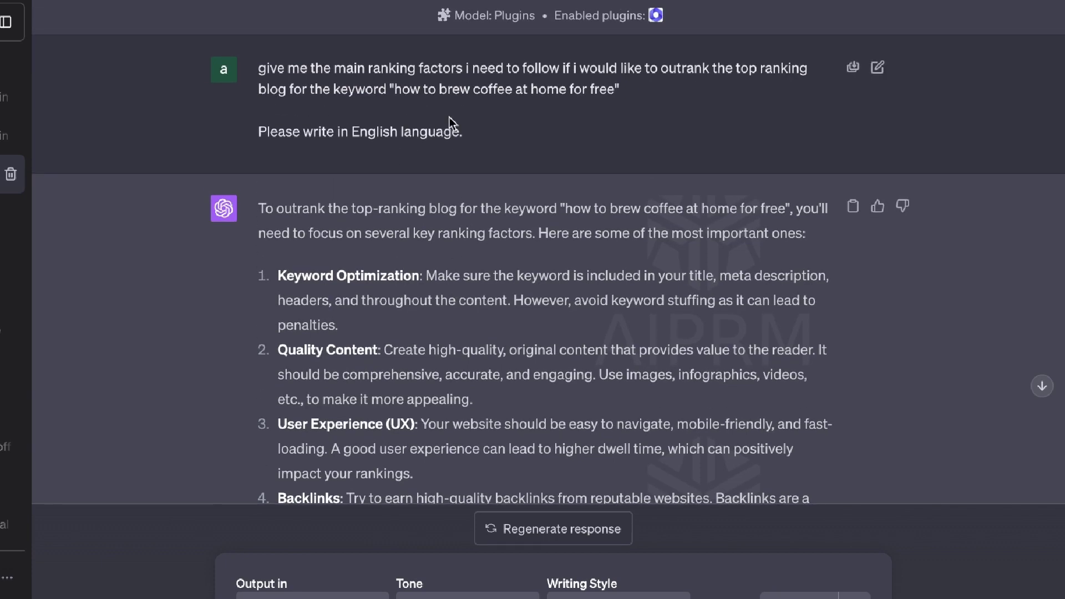
Step: Highlight the quoted coffee keyword in the prompt and scroll through SEO CORE AI's nine ranking factors
left_click_drag(390, 90, 615, 92)
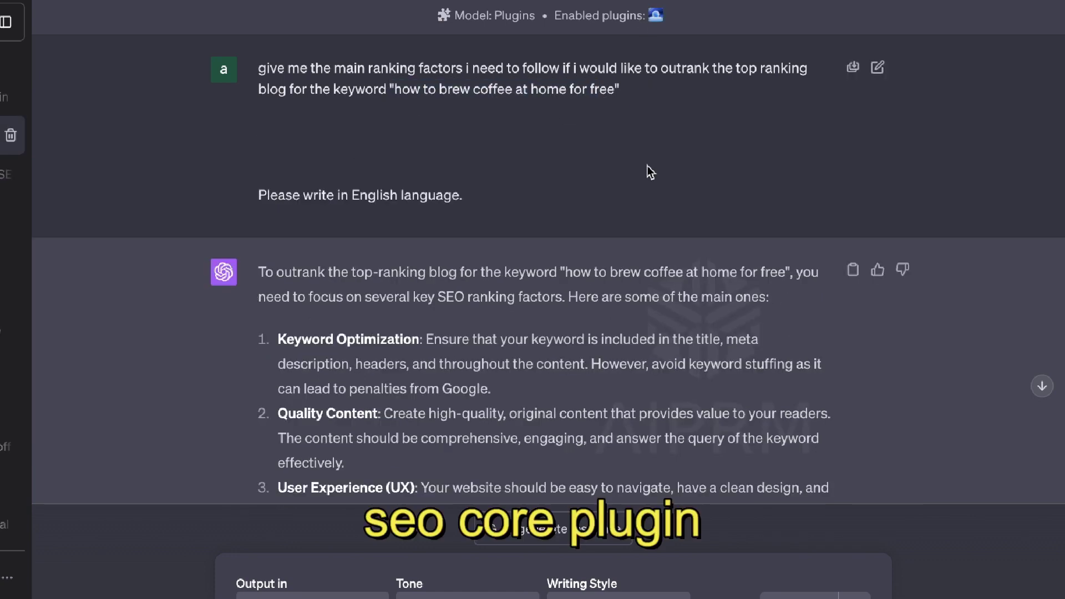
scroll(647, 165, "down", 6)
scroll(566, 387, "down", 4)
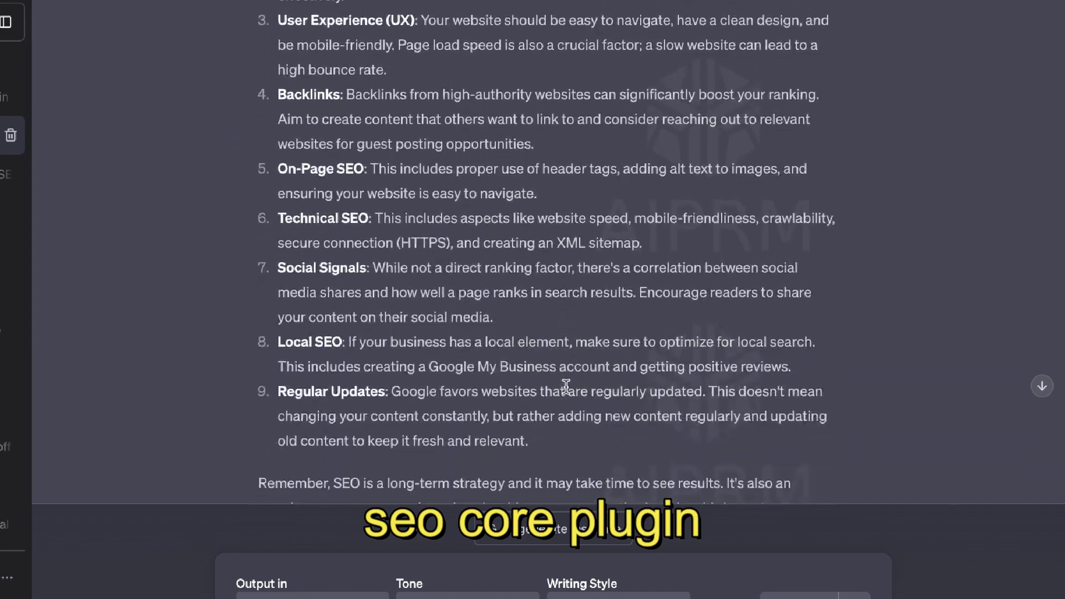
scroll(535, 242, "down", 2)
scroll(535, 242, "up", 7)
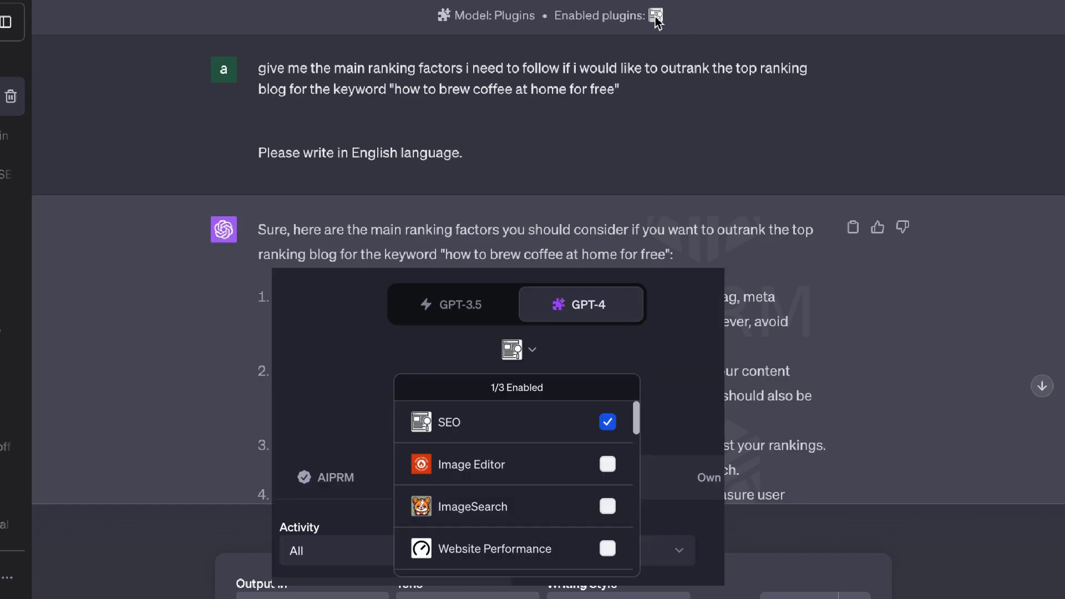
Step: Scroll the SEO plugin's eight factors, ending with HTTPS, Social Signals and Local SEO, then select the quoted keyword
scroll(627, 166, "down", 10)
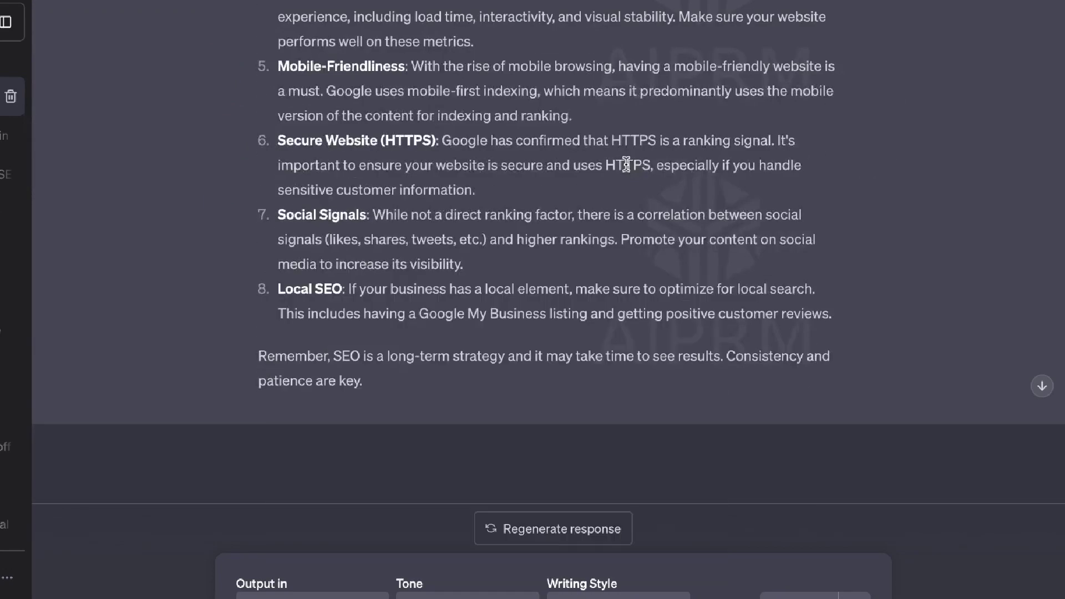
scroll(627, 165, "up", 5)
scroll(626, 164, "up", 4)
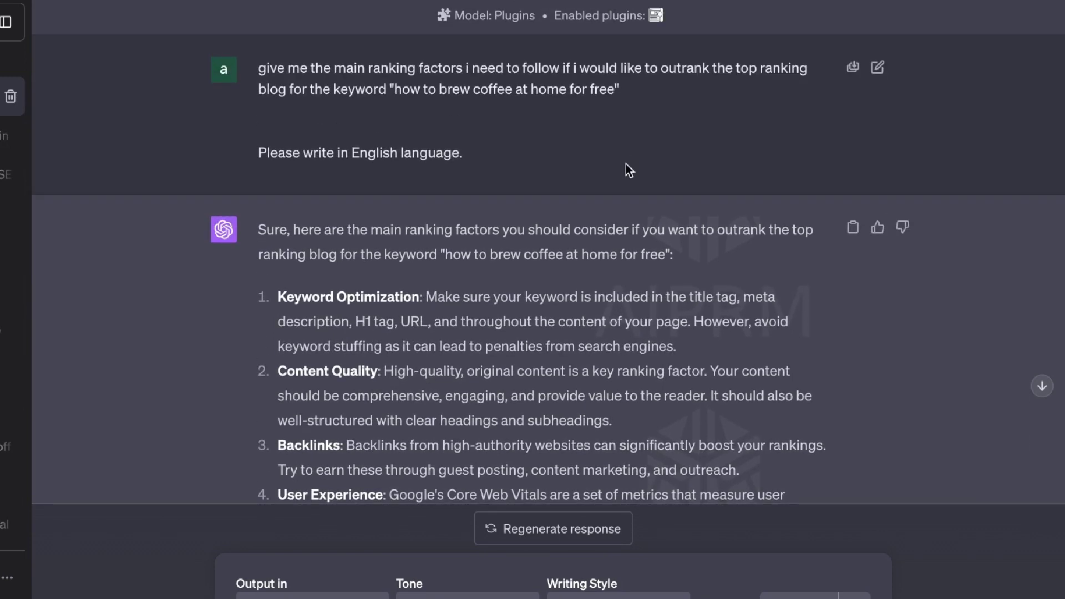
left_click_drag(390, 90, 633, 95)
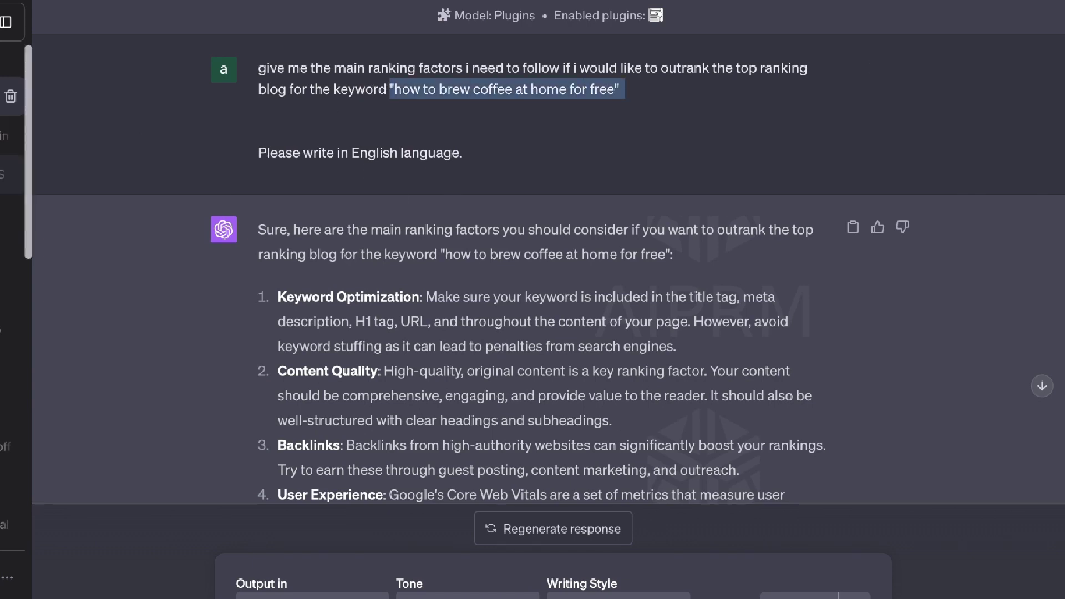
left_click(11, 96)
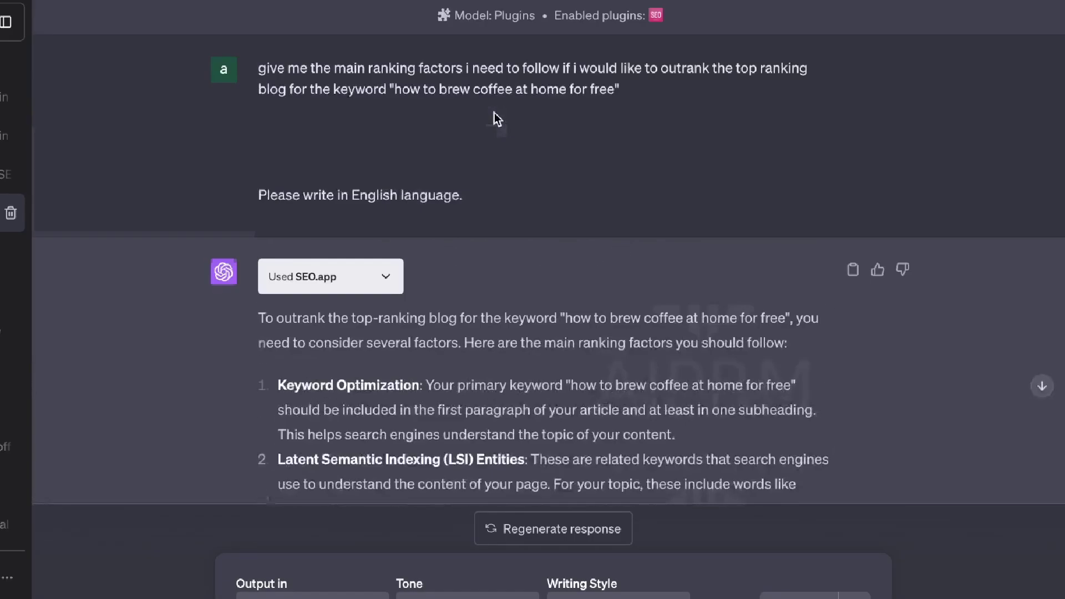
scroll(611, 287, "down", 5)
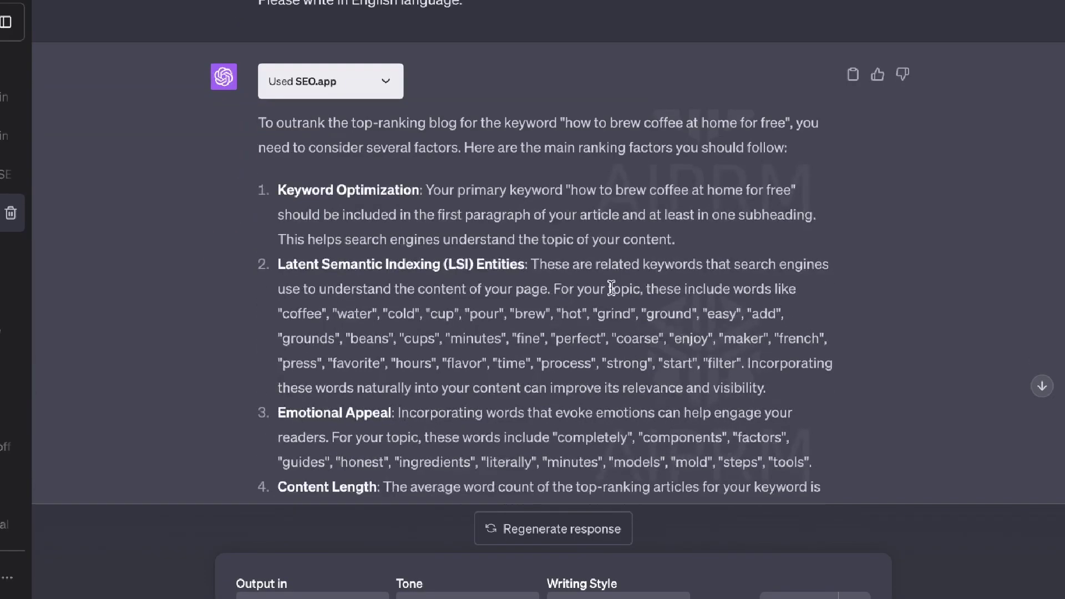
scroll(611, 288, "down", 3)
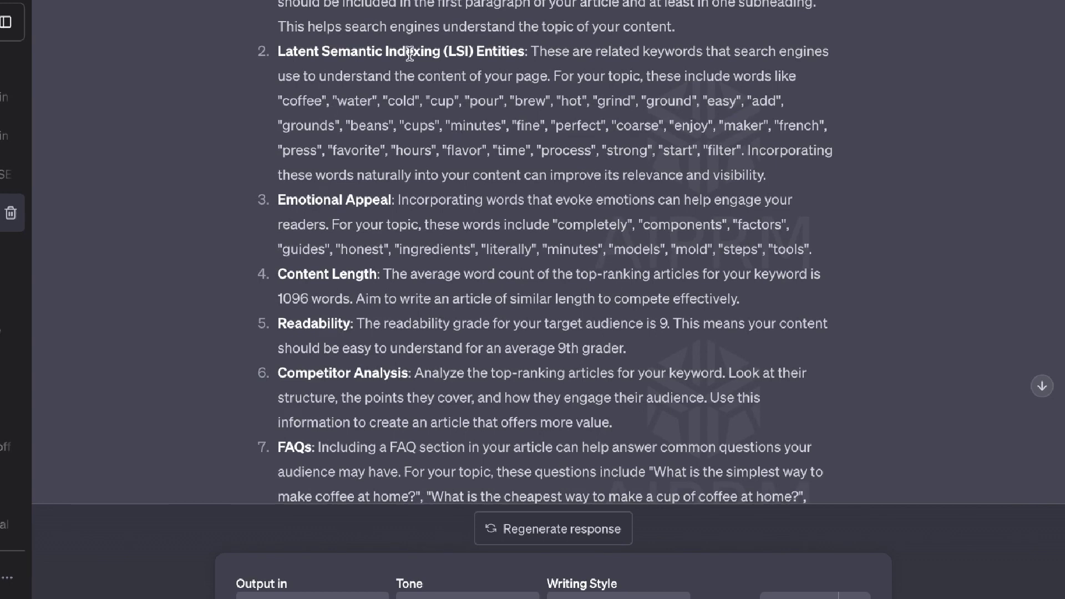
left_click_drag(533, 58, 771, 167)
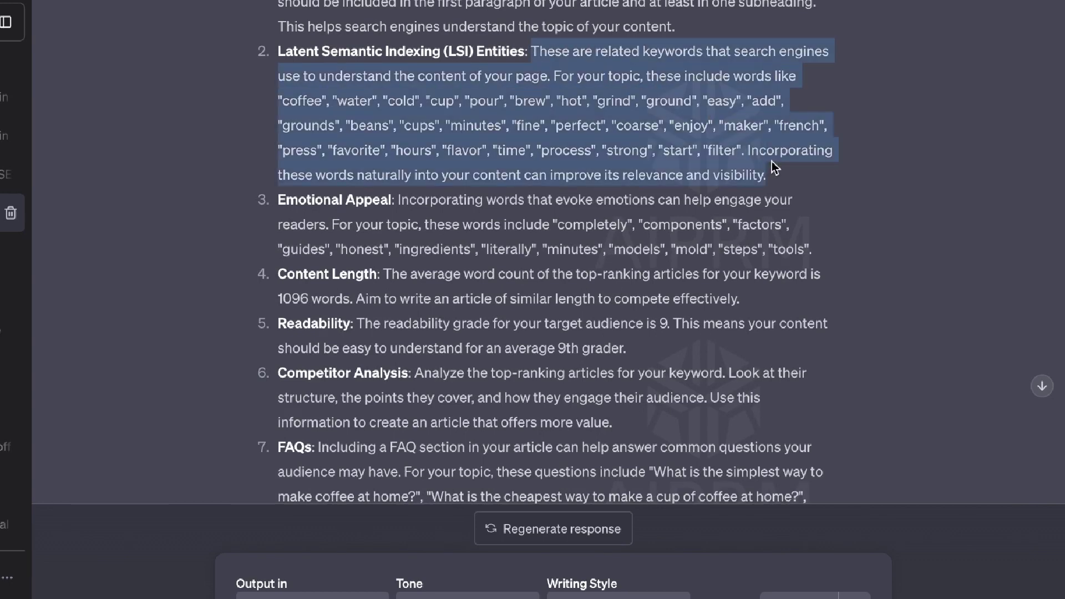
scroll(772, 161, "up", 8)
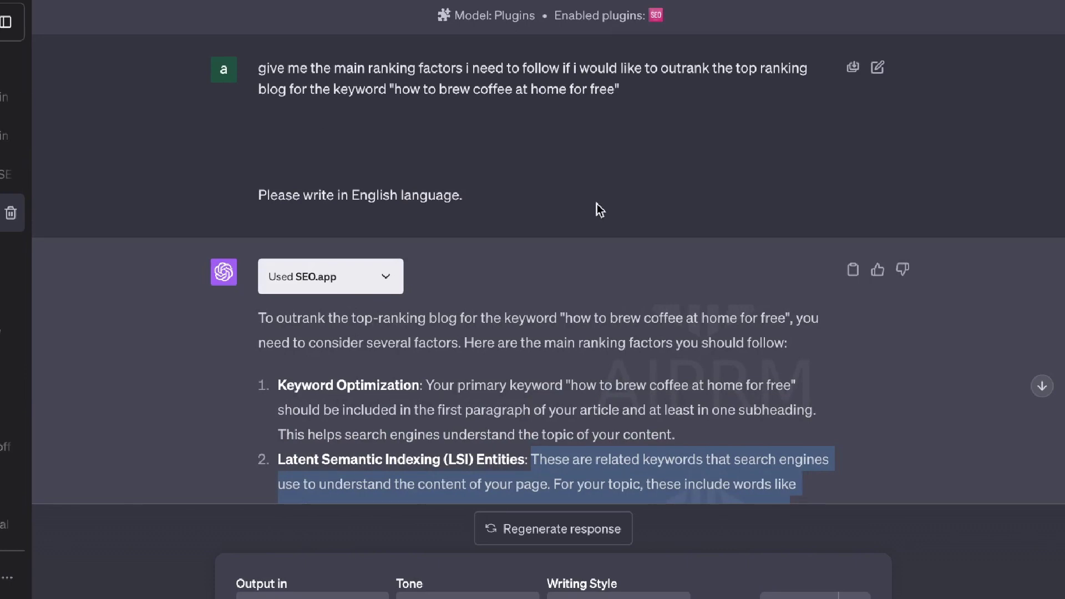
Step: Review SEO.app's related-keyword table for 'how to run facebook ads' with search volume and difficulty
scroll(597, 204, "down", 10)
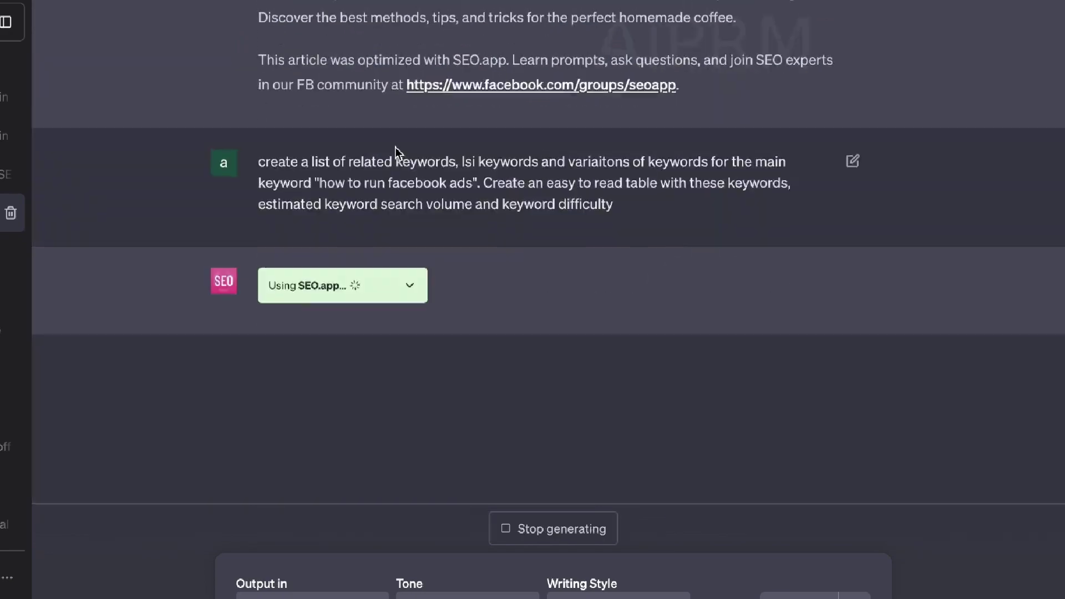
scroll(395, 147, "up", 15)
scroll(395, 148, "down", 10)
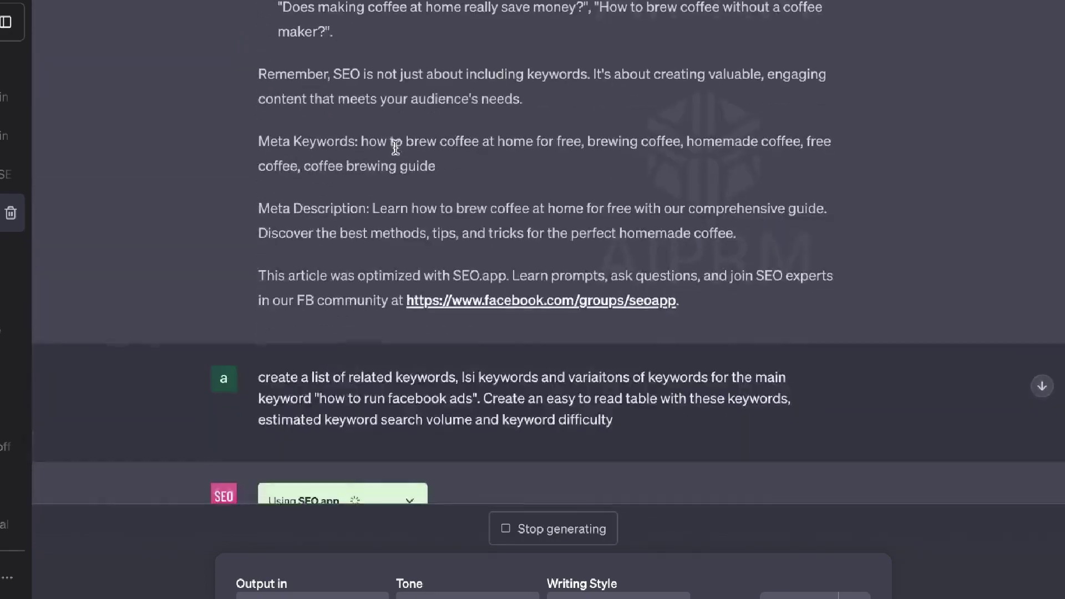
scroll(395, 147, "down", 1)
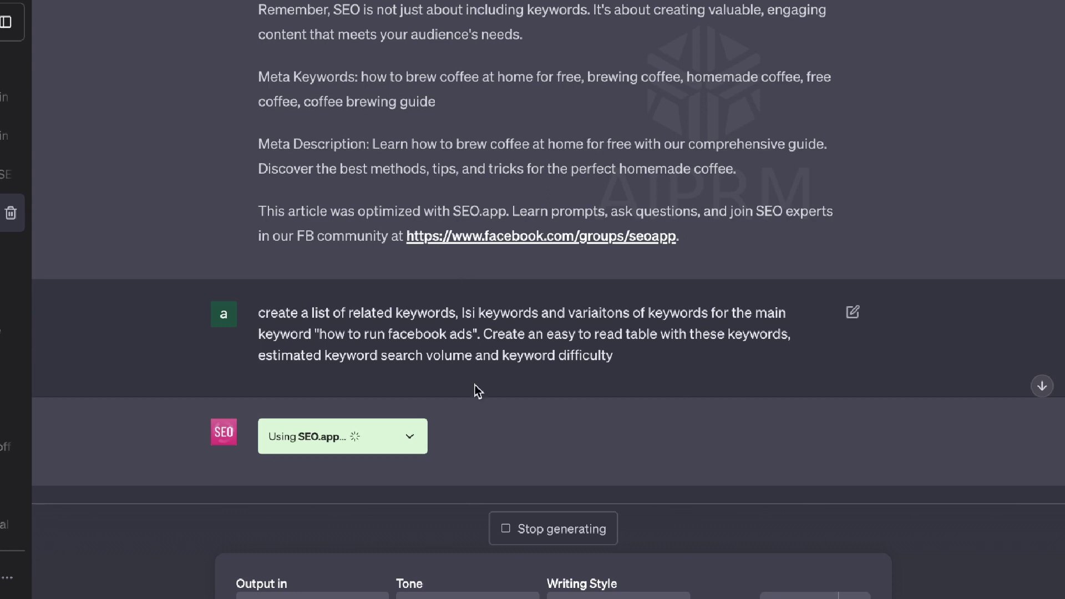
scroll(478, 391, "down", 1)
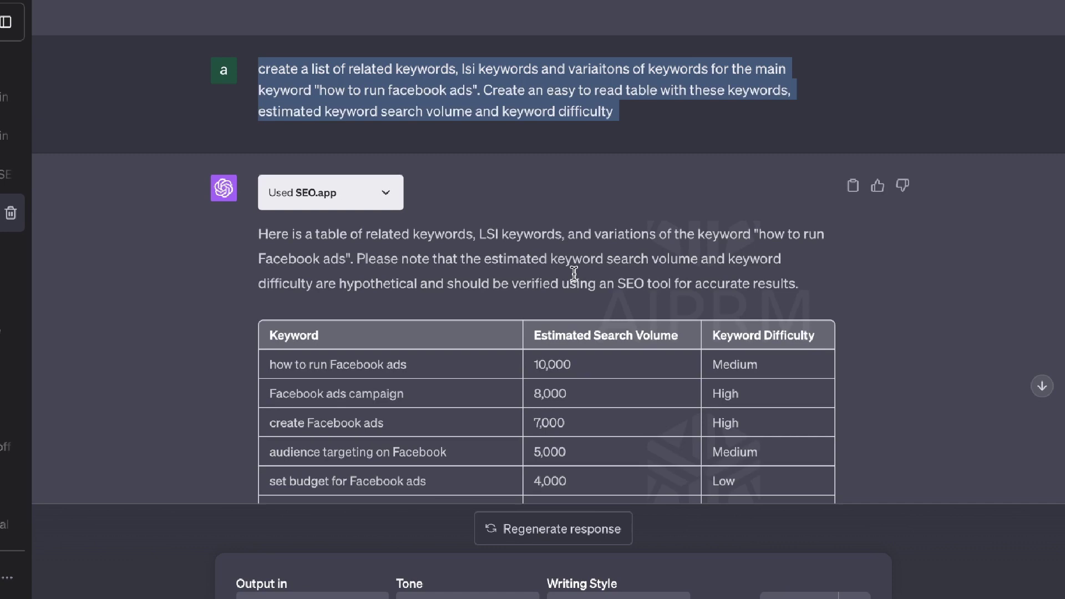
scroll(574, 273, "down", 1)
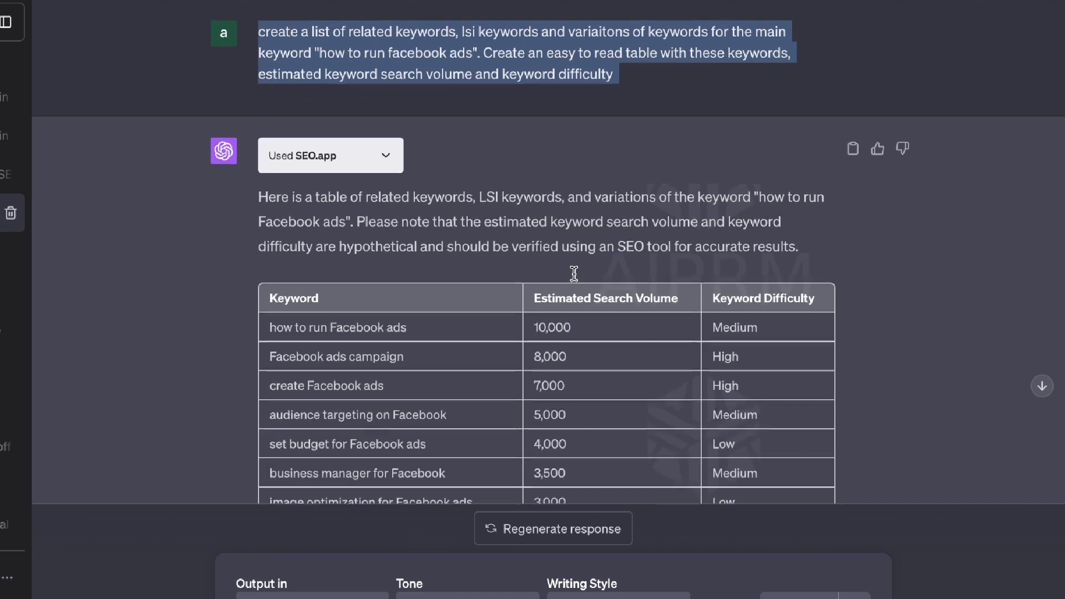
scroll(573, 274, "down", 2)
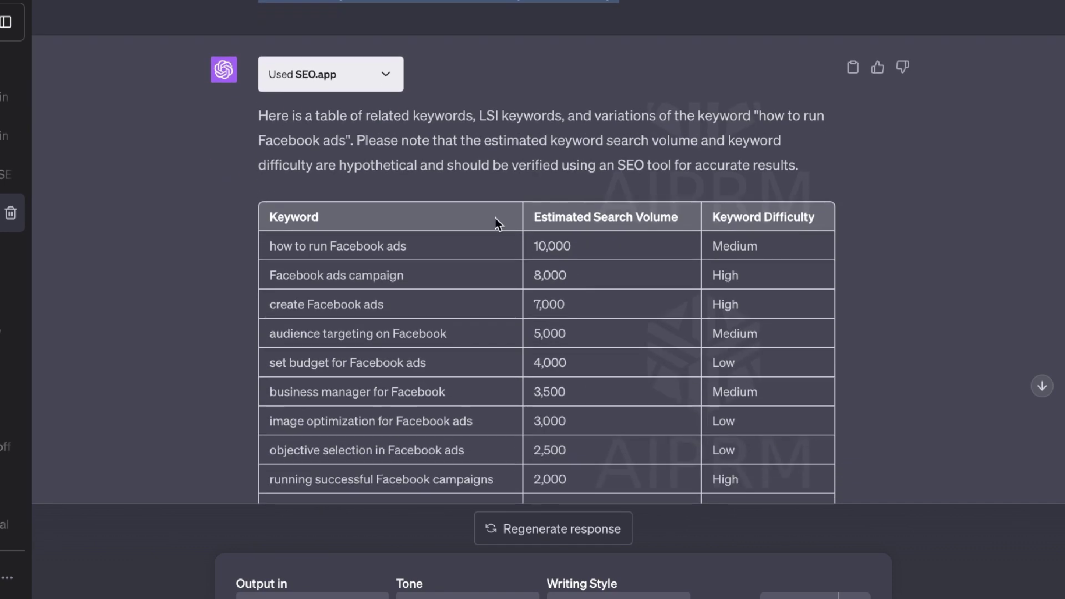
scroll(472, 205, "down", 1)
scroll(424, 231, "down", 1)
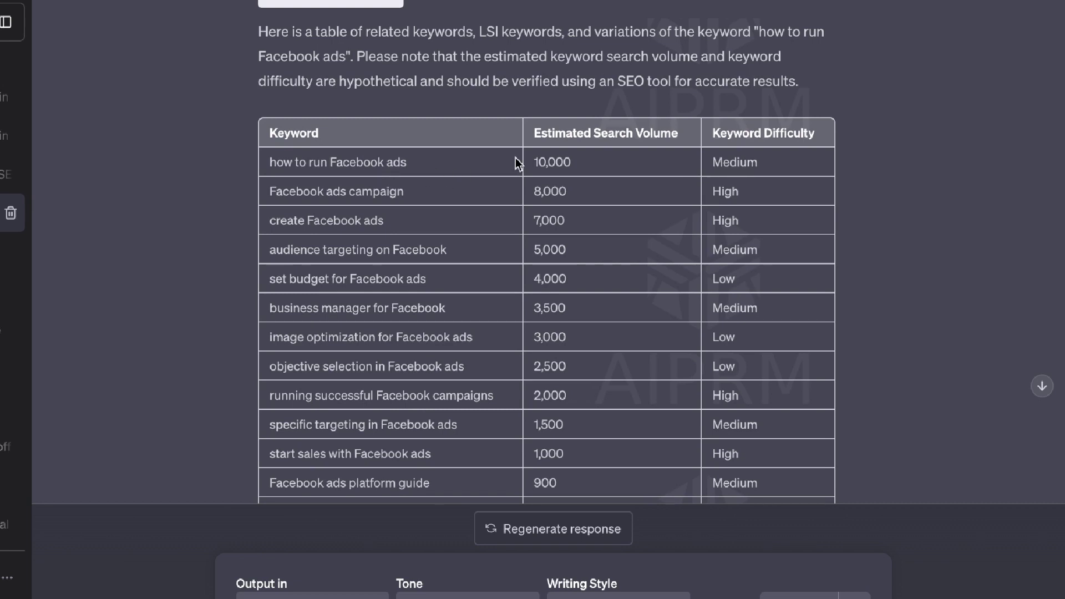
scroll(515, 158, "down", 1)
Step: Select a row of the keyword table, finish reviewing it, and open the WebPilot ranking-factors conversation
left_click_drag(530, 108, 660, 114)
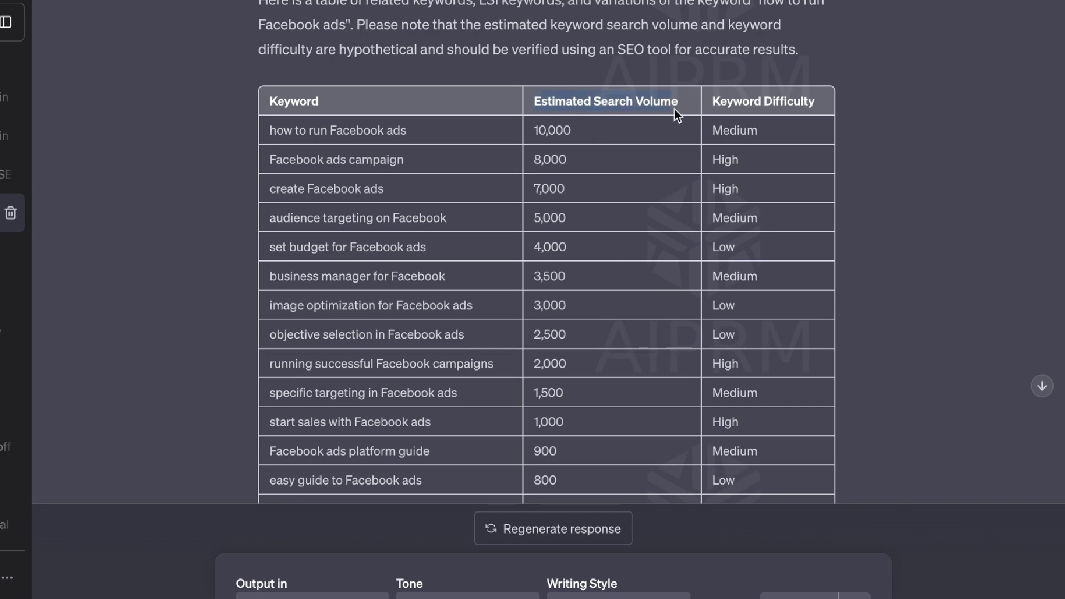
scroll(721, 172, "down", 2)
scroll(721, 172, "down", 2)
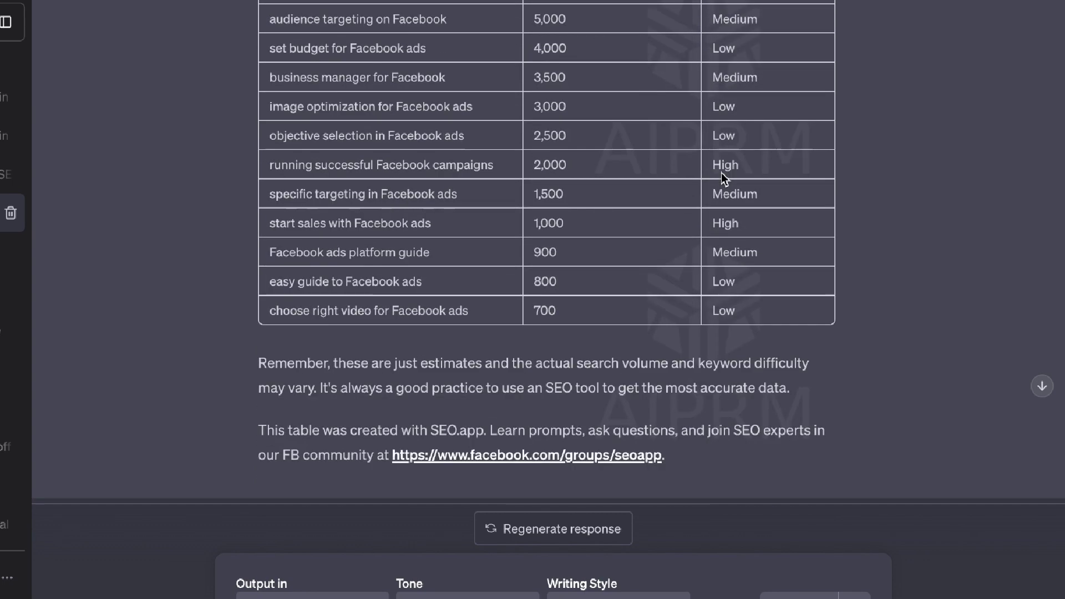
scroll(722, 172, "up", 4)
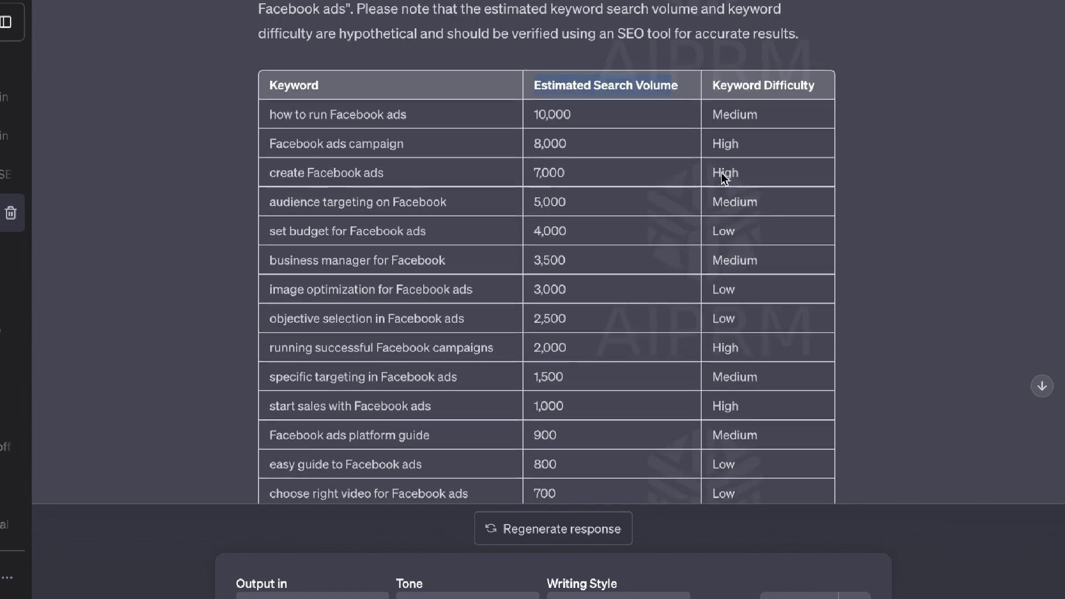
scroll(721, 173, "down", 4)
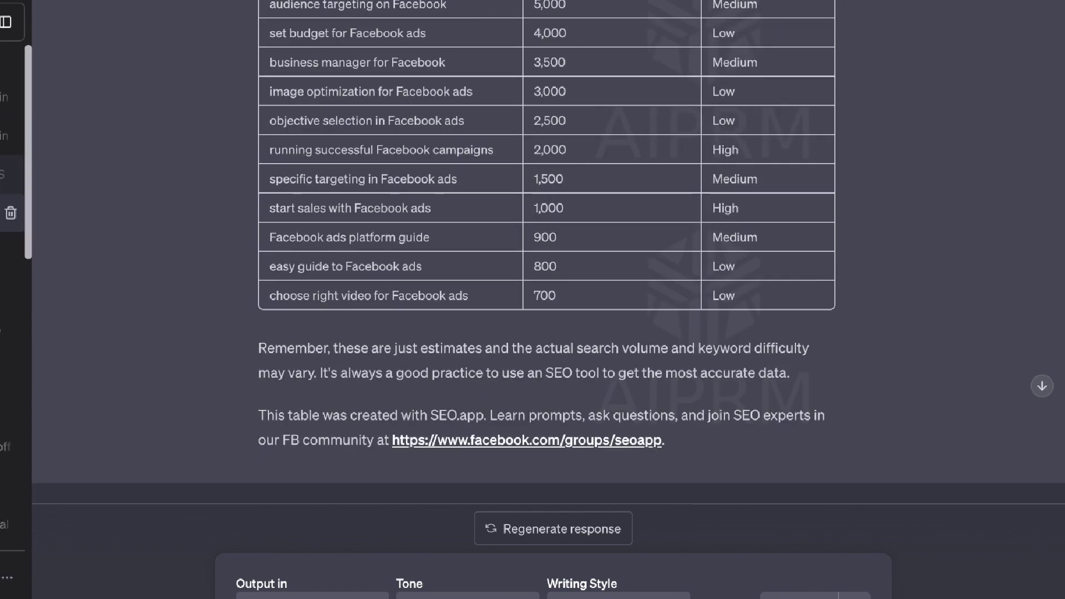
left_click(5, 174)
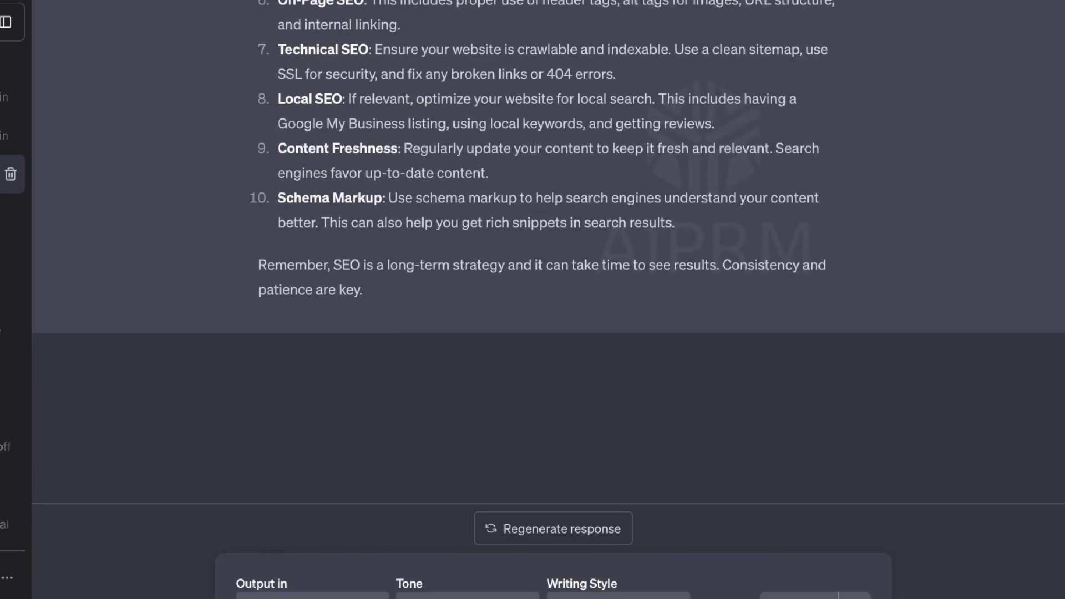
Step: Scroll through the WebPilot conversation from its earlier answer down to the keyword prompts
scroll(556, 336, "up", 12)
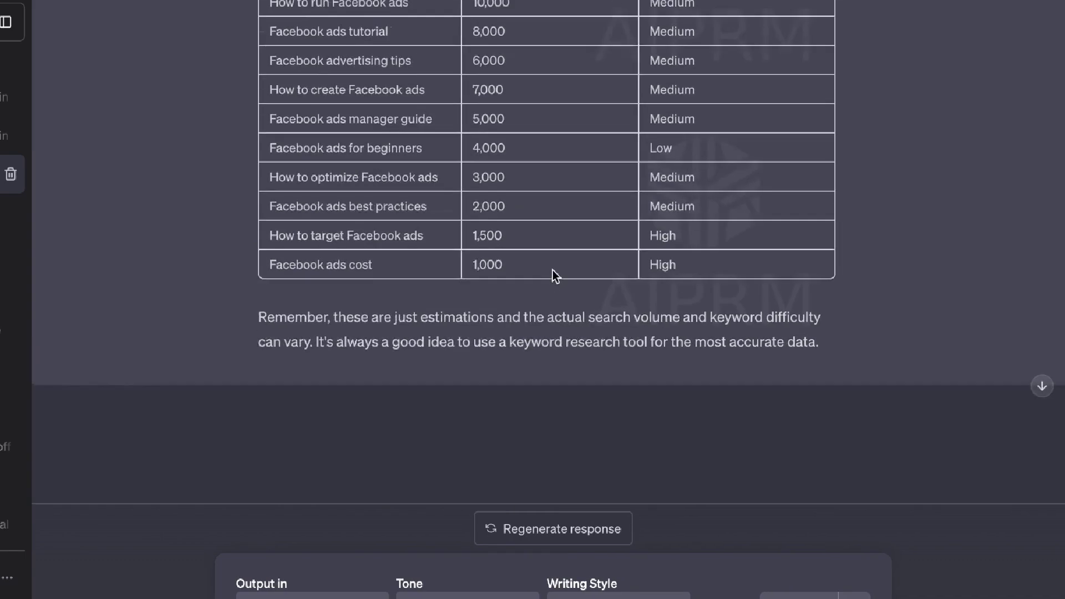
scroll(553, 269, "up", 15)
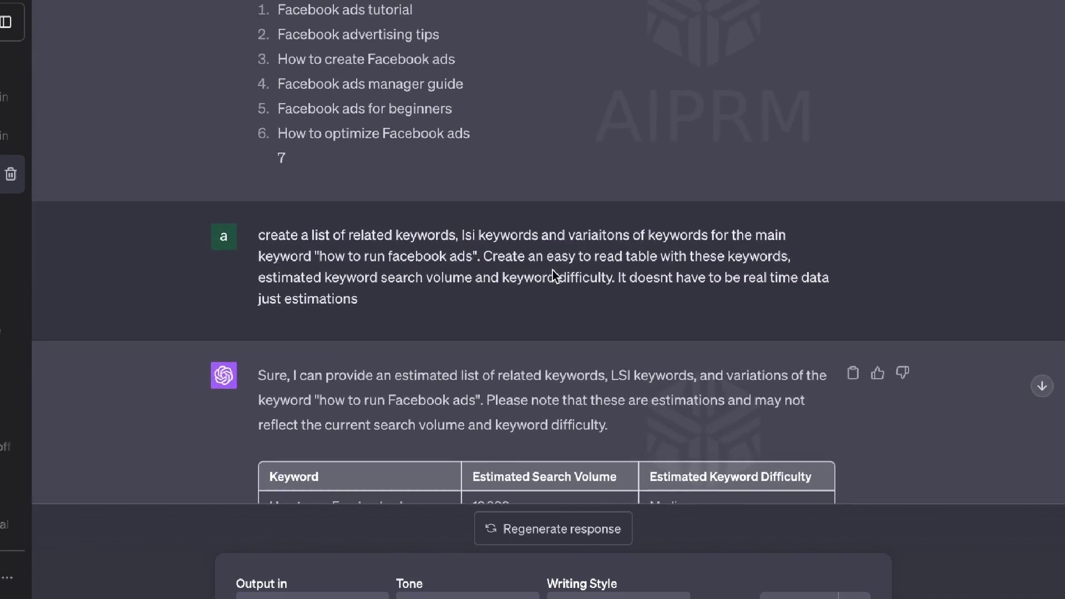
scroll(554, 272, "down", 1)
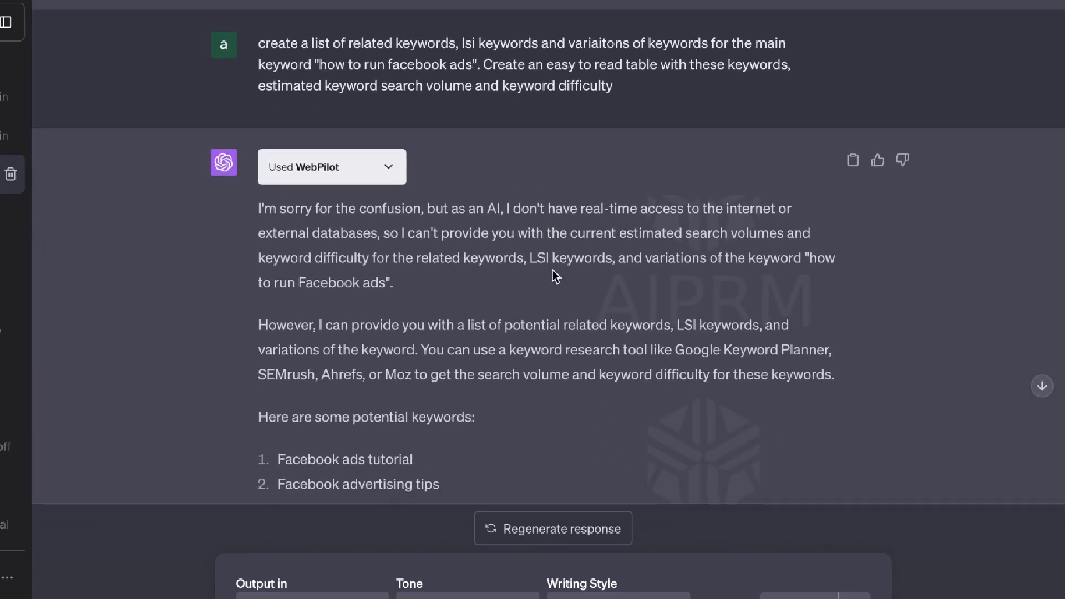
scroll(555, 276, "down", 1)
scroll(553, 269, "down", 2)
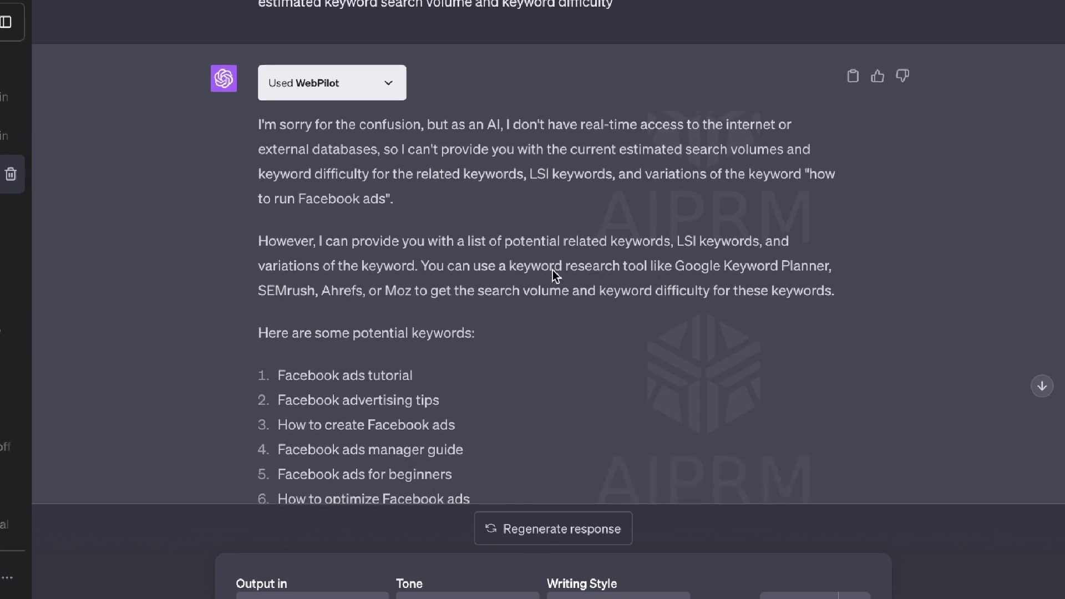
scroll(553, 270, "down", 1)
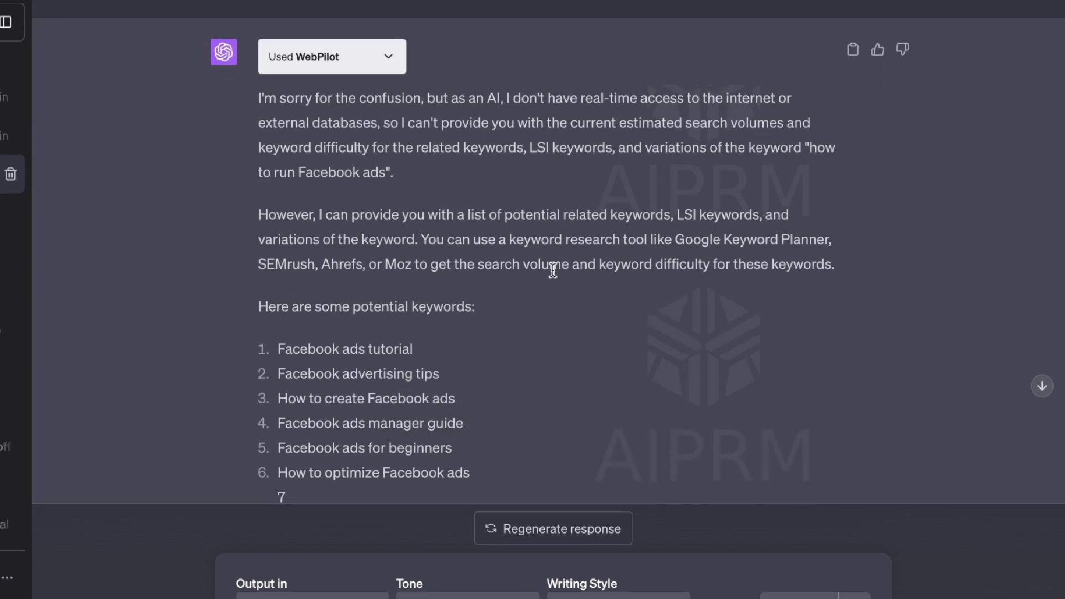
scroll(616, 184, "down", 1)
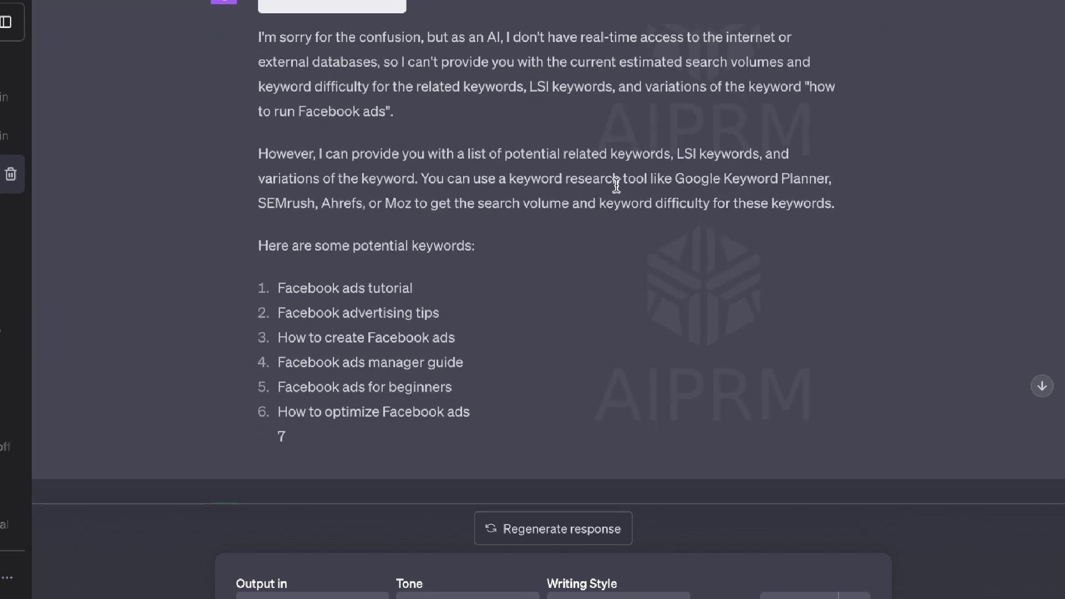
scroll(616, 185, "down", 4)
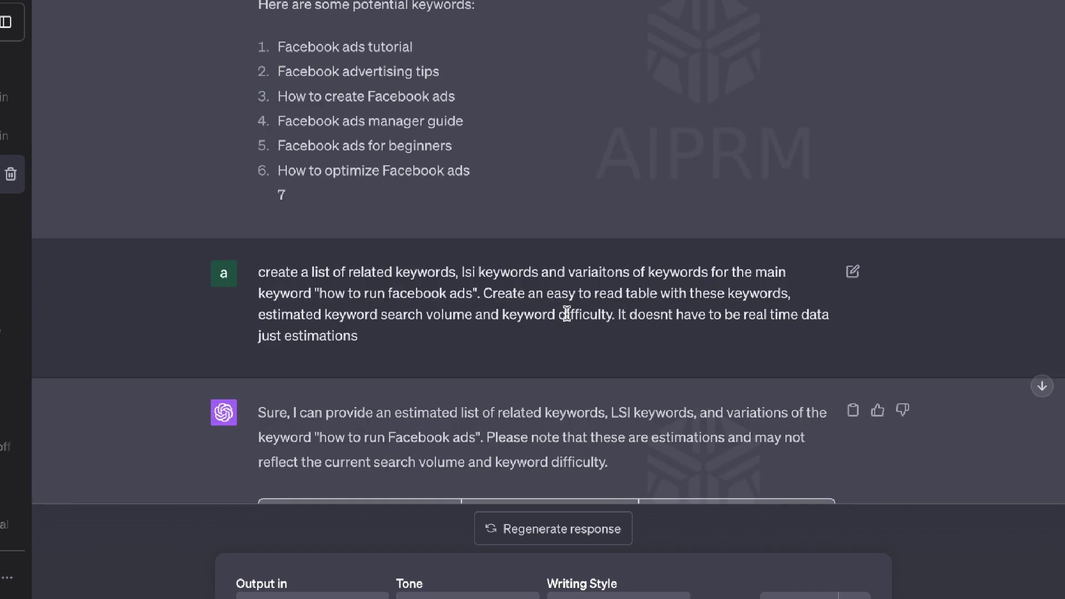
Step: Highlight the follow-up asking for estimates only and review the estimated Facebook-ads keyword table
left_click_drag(606, 314, 748, 317)
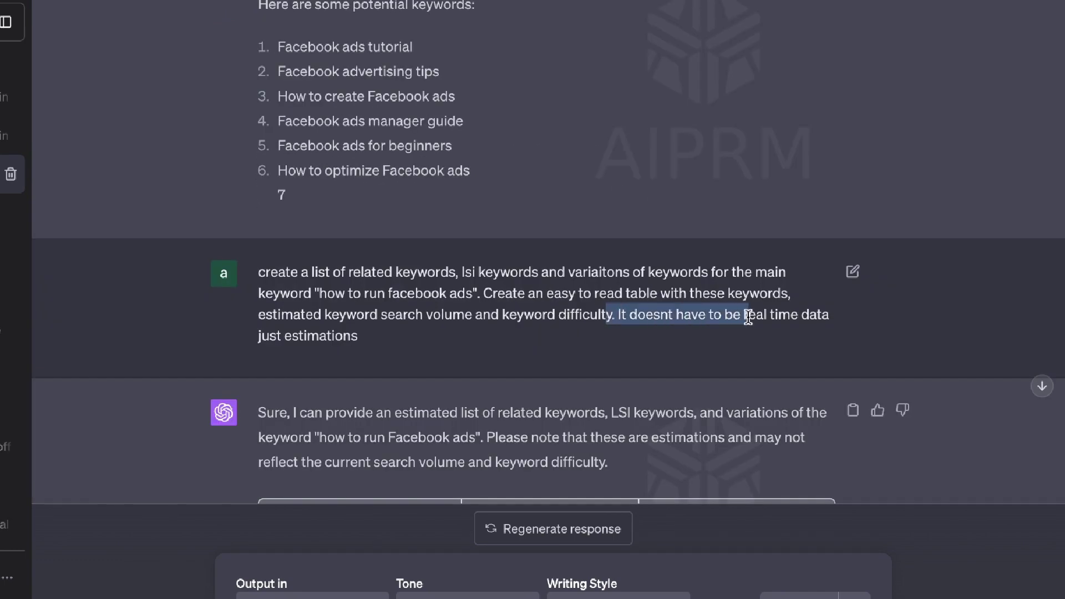
scroll(748, 316, "down", 10)
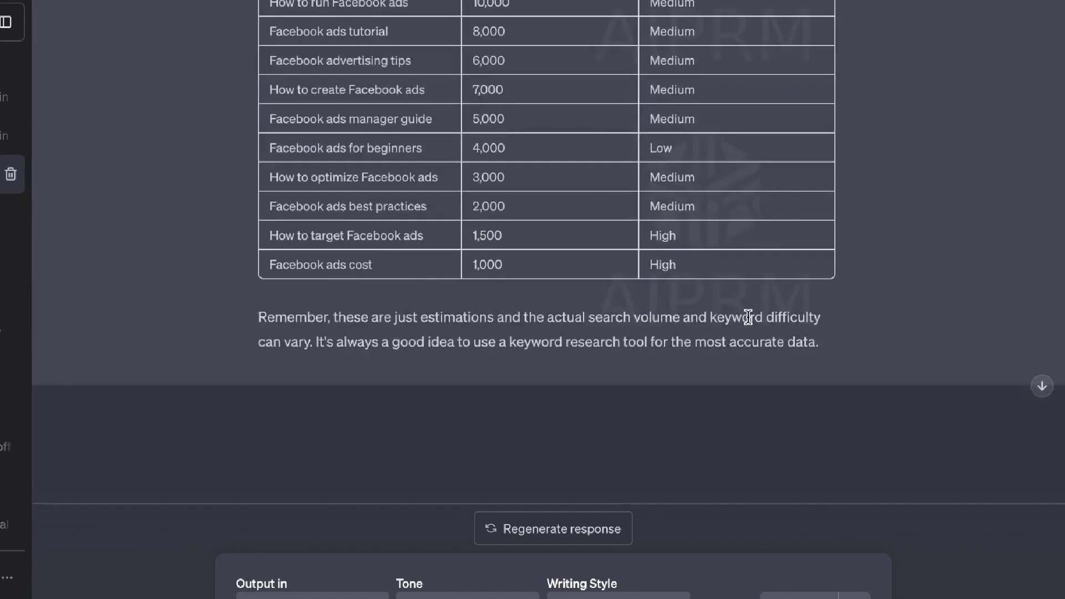
scroll(749, 317, "up", 6)
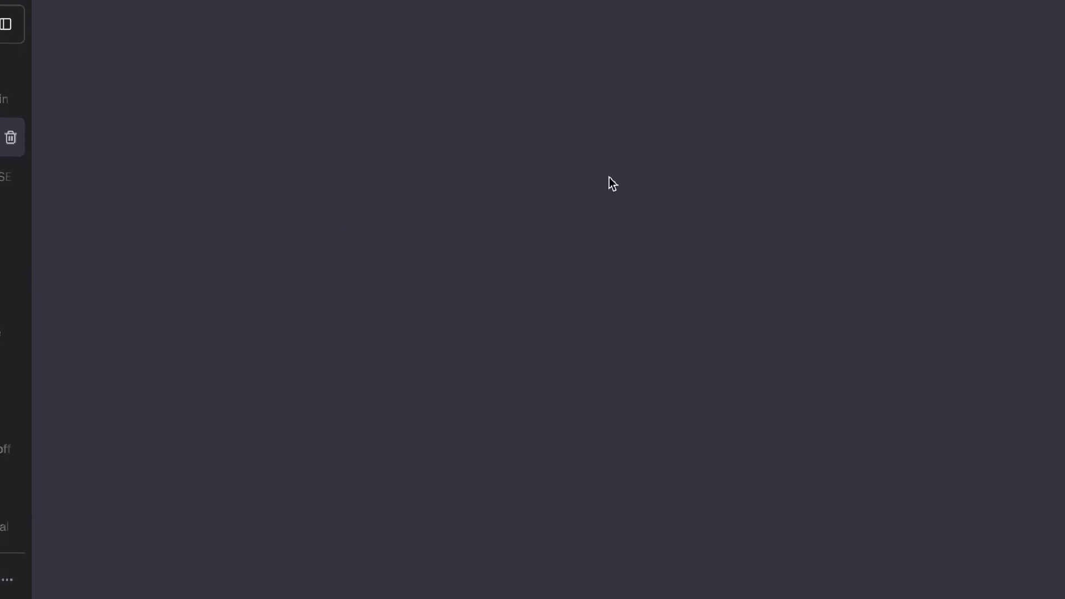
scroll(739, 173, "down", 1)
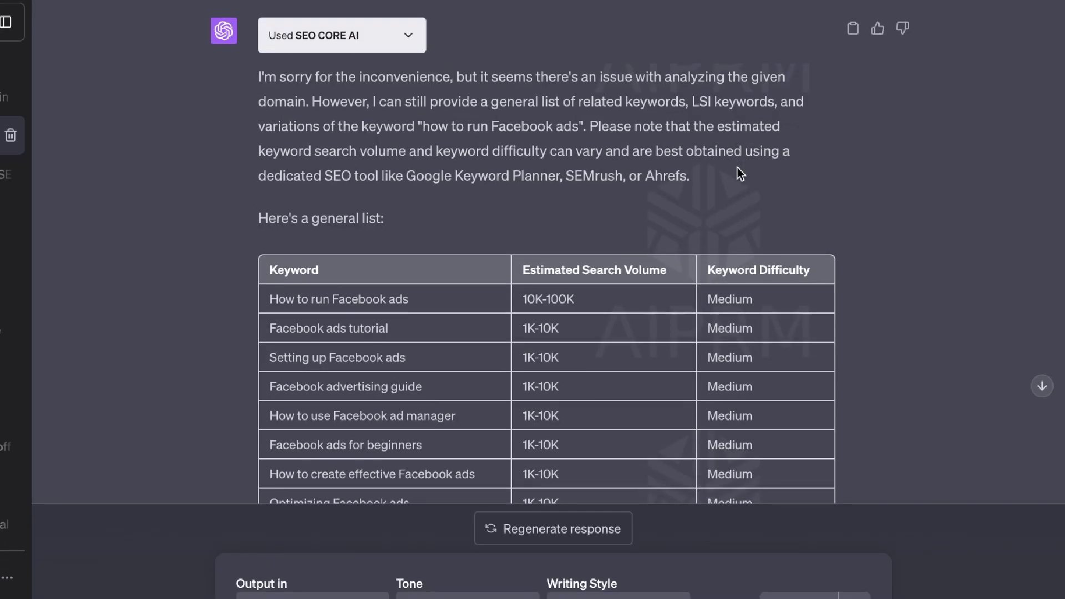
scroll(740, 173, "down", 1)
left_click_drag(690, 149, 240, 59)
scroll(465, 109, "down", 3)
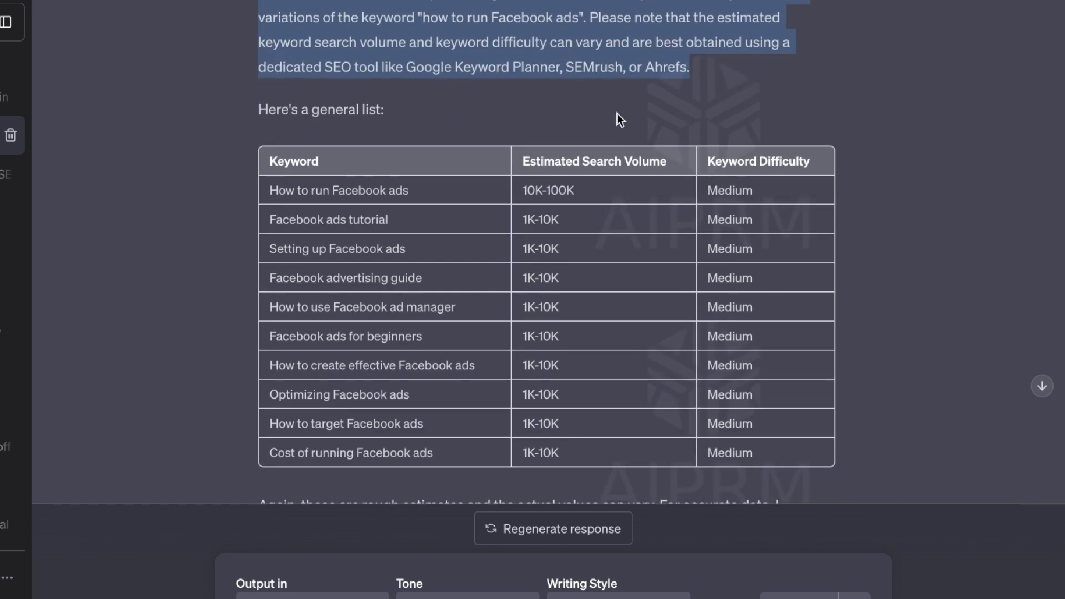
scroll(620, 119, "down", 1)
scroll(618, 115, "down", 1)
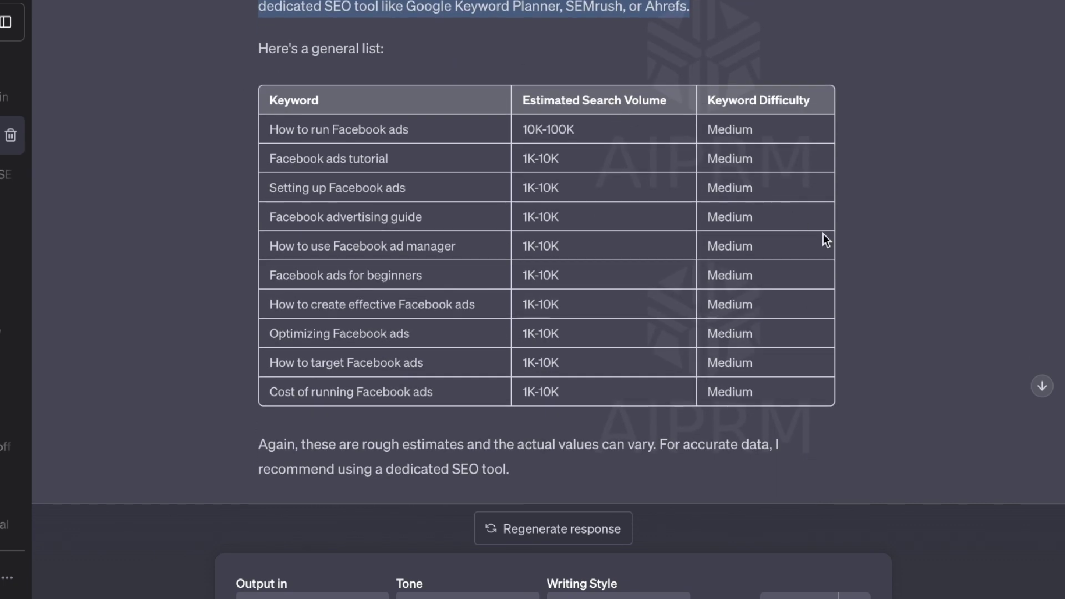
scroll(824, 237, "down", 1)
scroll(892, 228, "down", 1)
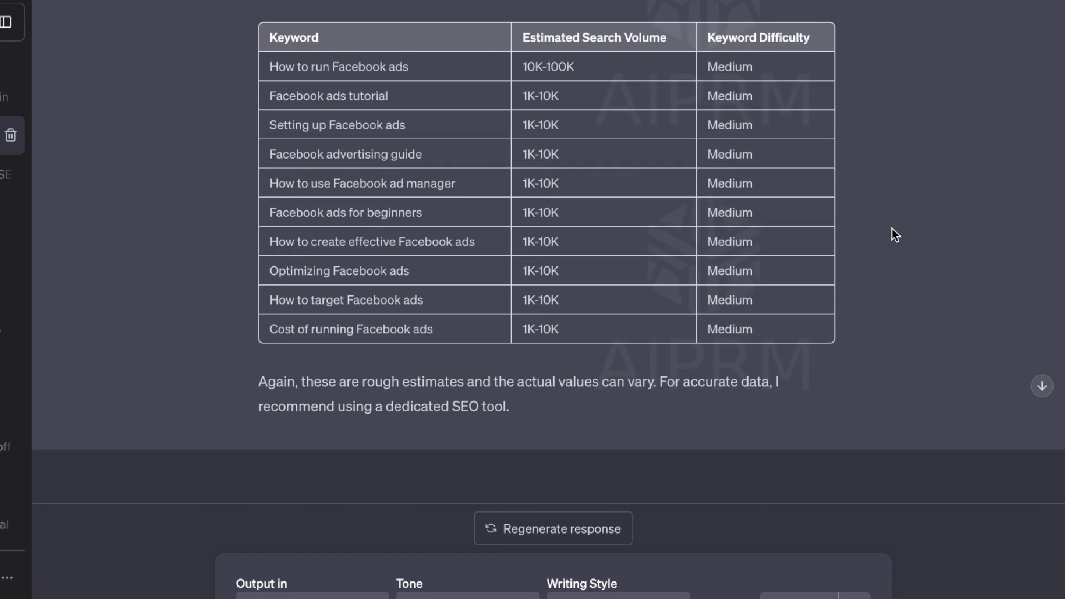
scroll(350, 183, "up", 1)
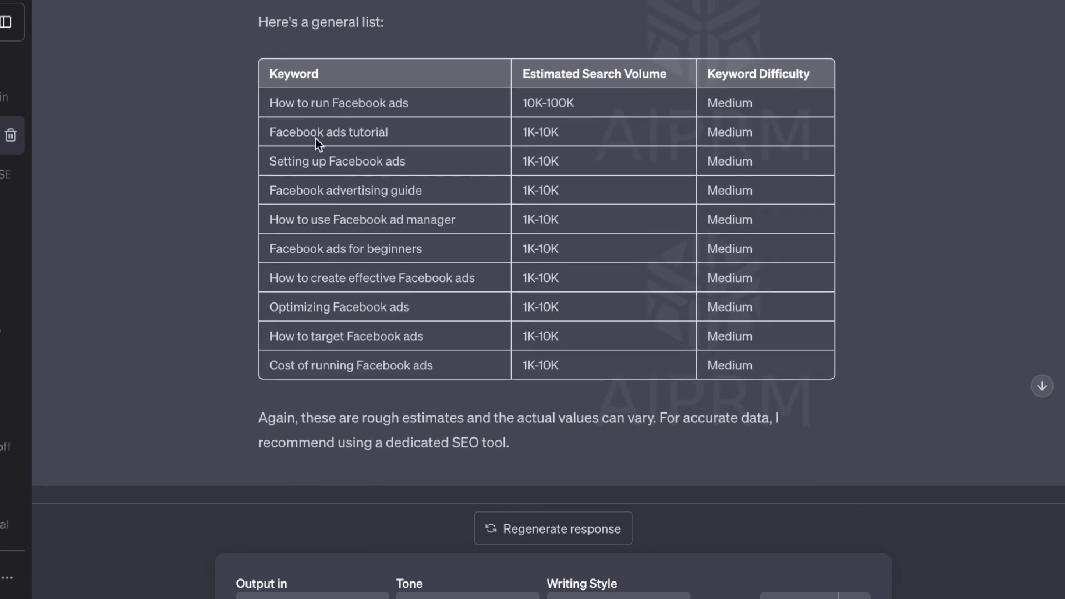
scroll(768, 178, "up", 1)
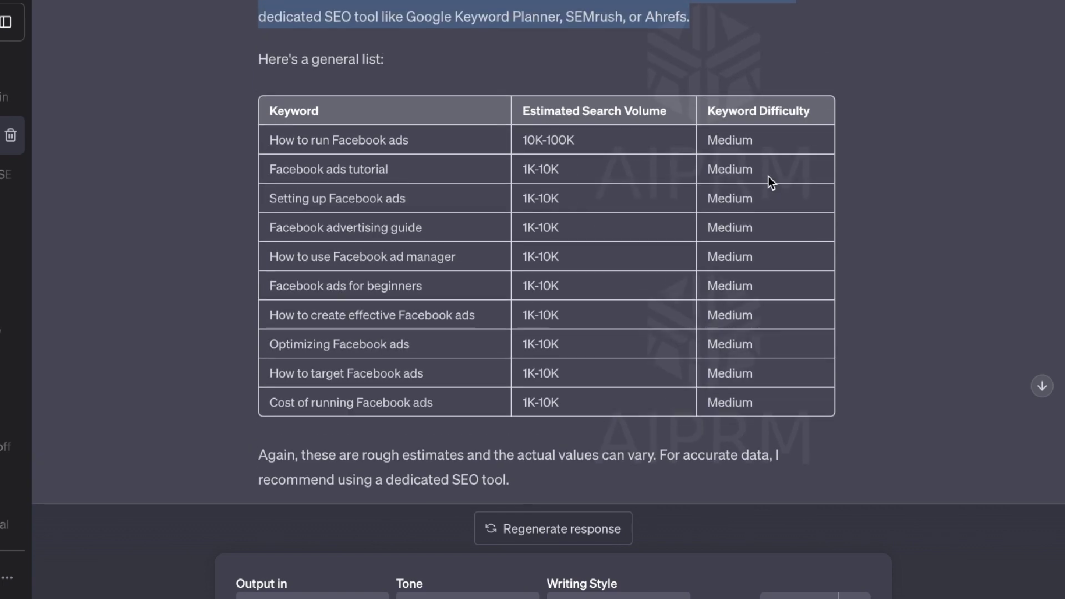
scroll(931, 211, "down", 1)
left_click_drag(512, 84, 648, 82)
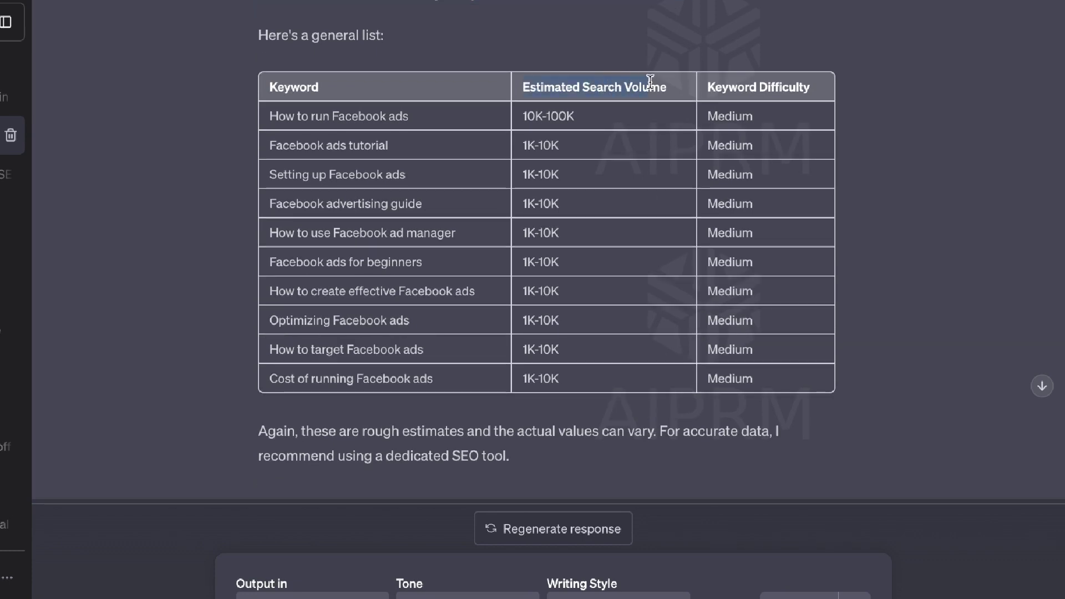
Step: Scroll the current chat, then open the SEO.app chat containing the Facebook ads keyword table
scroll(542, 156, "up", 20)
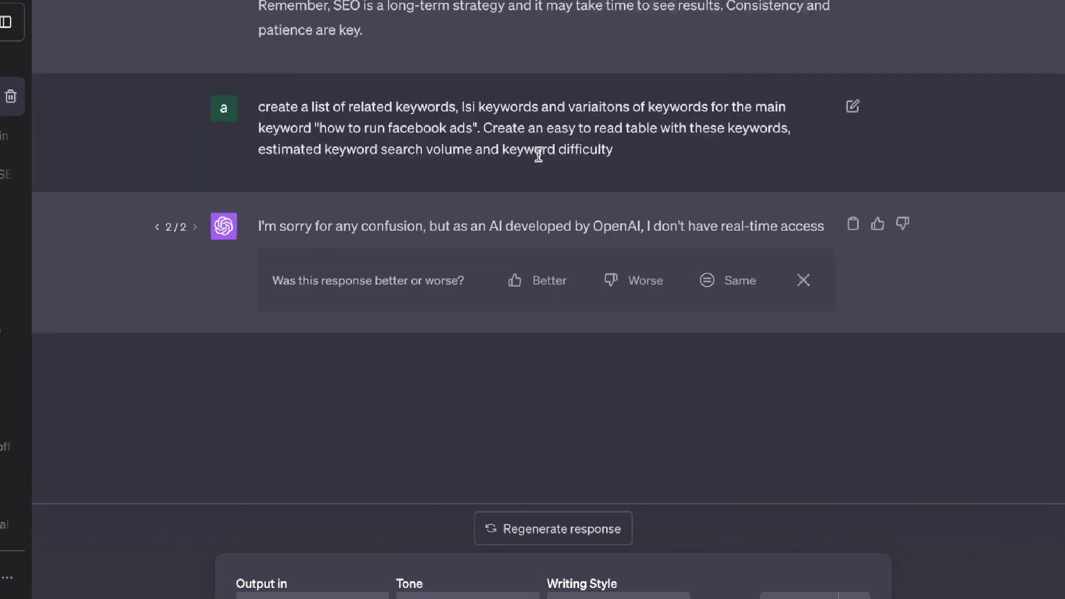
scroll(578, 161, "down", 13)
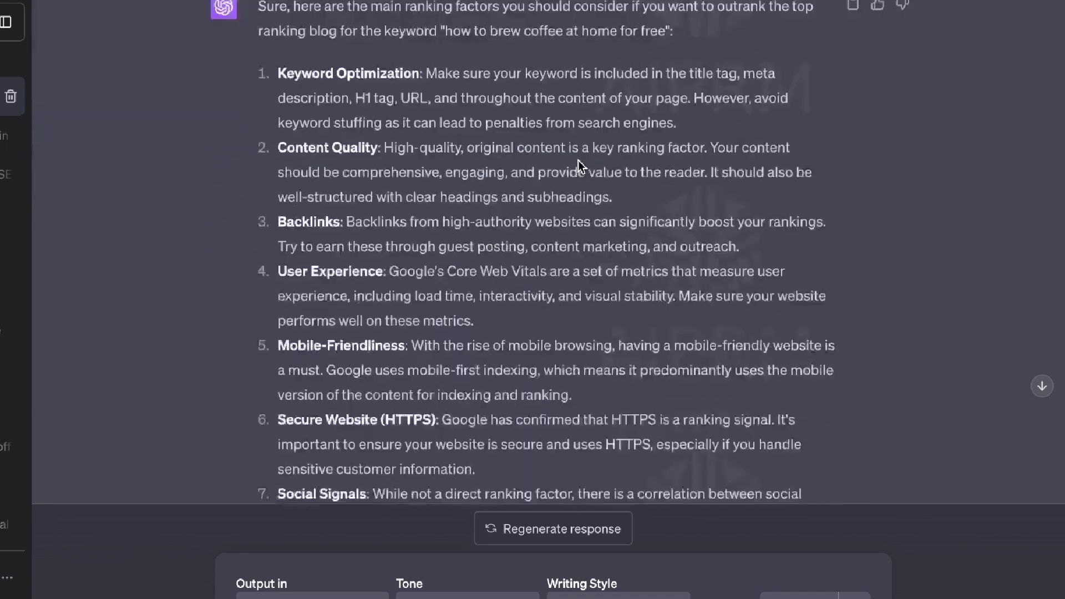
scroll(578, 161, "down", 2)
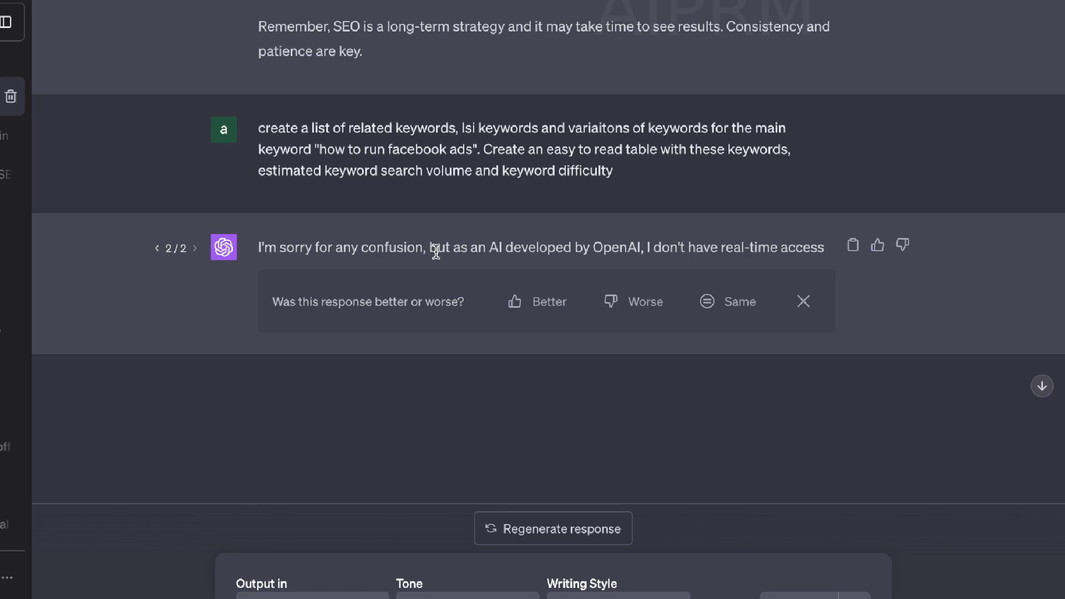
scroll(441, 210, "up", 15)
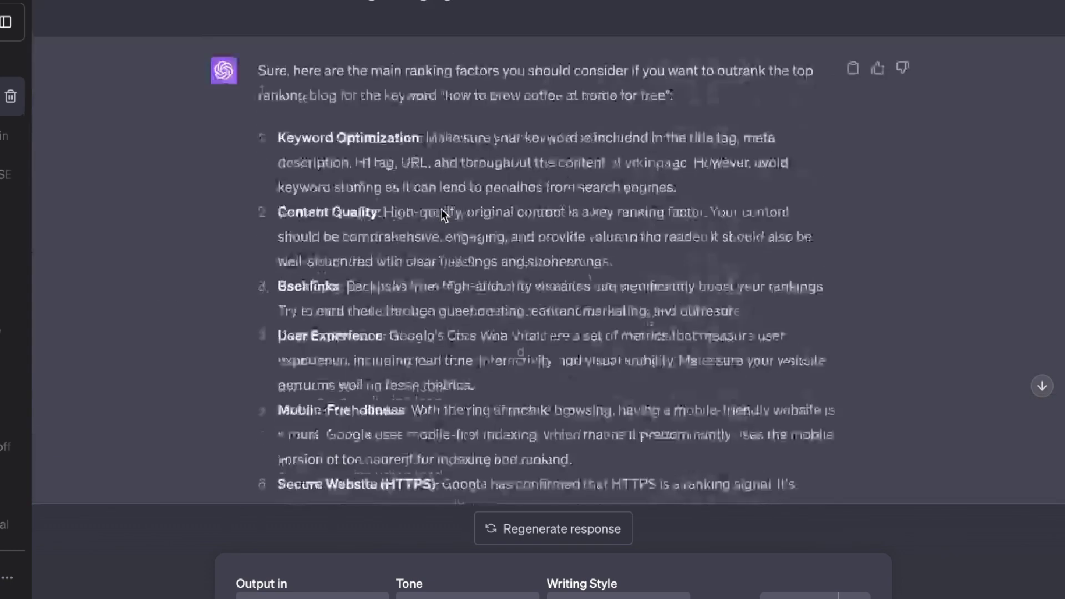
left_click(10, 207)
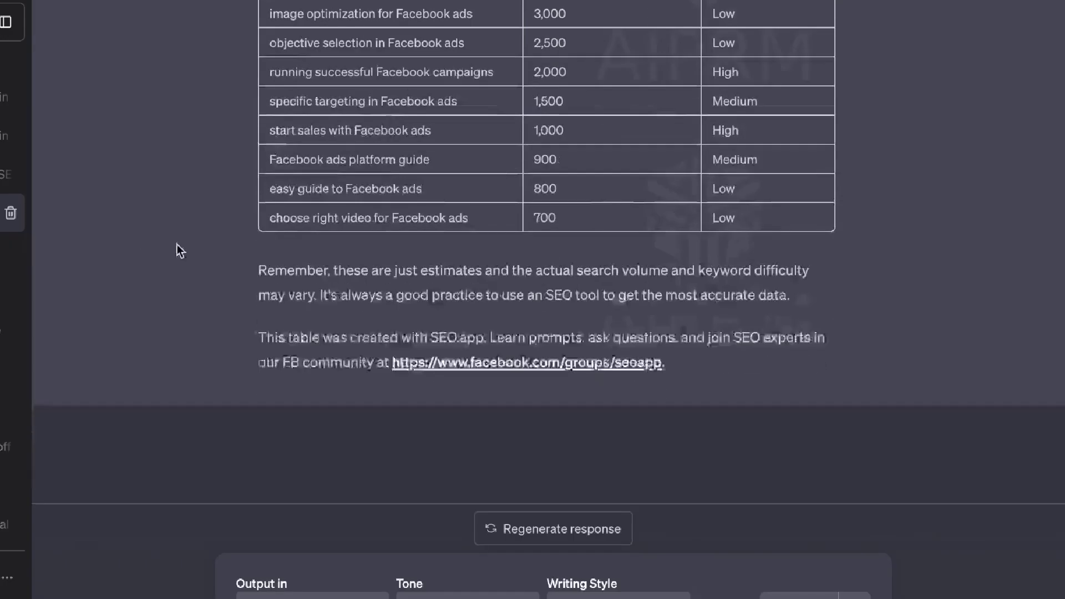
Step: Follow SEO.app's recommendations for outranking DevTeam.Space on 'best ai apps of 2023' and highlight the prompt
scroll(388, 249, "up", 10)
scroll(388, 249, "up", 10)
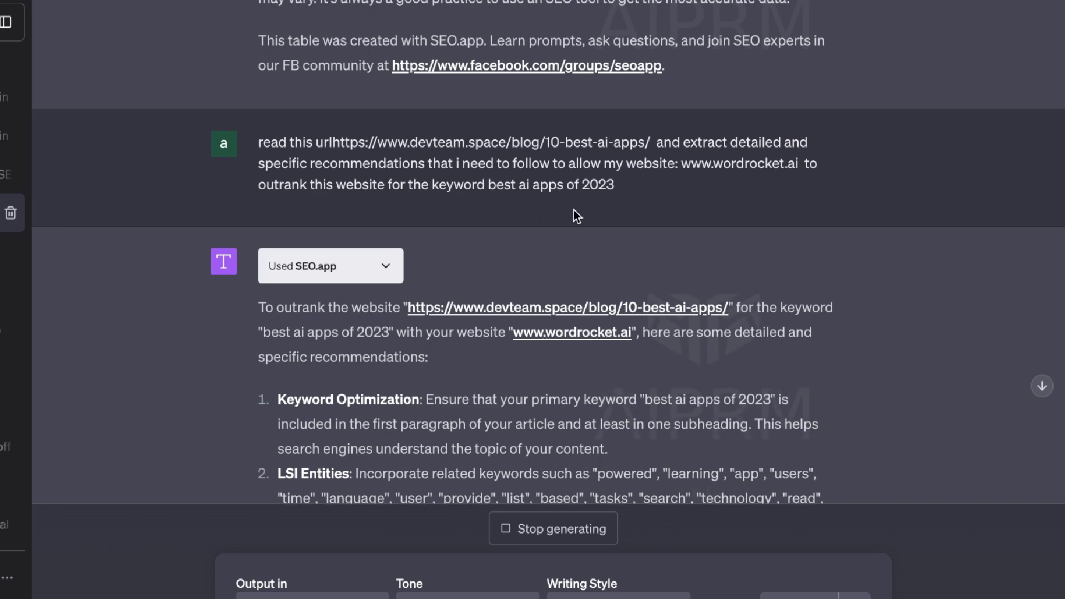
scroll(599, 219, "down", 4)
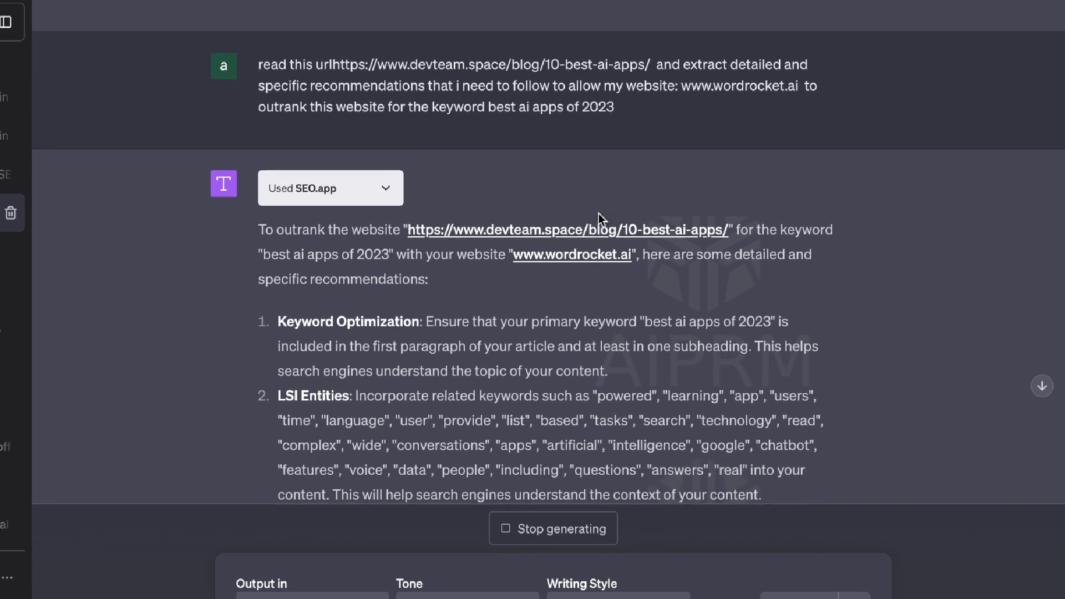
scroll(599, 219, "up", 1)
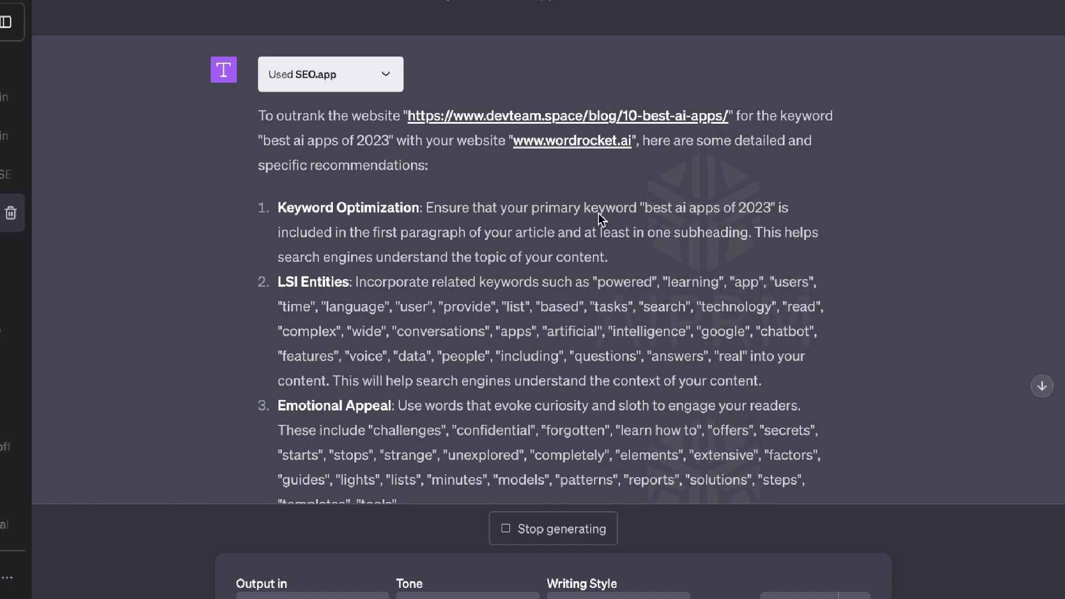
scroll(602, 218, "down", 2)
scroll(602, 218, "down", 2)
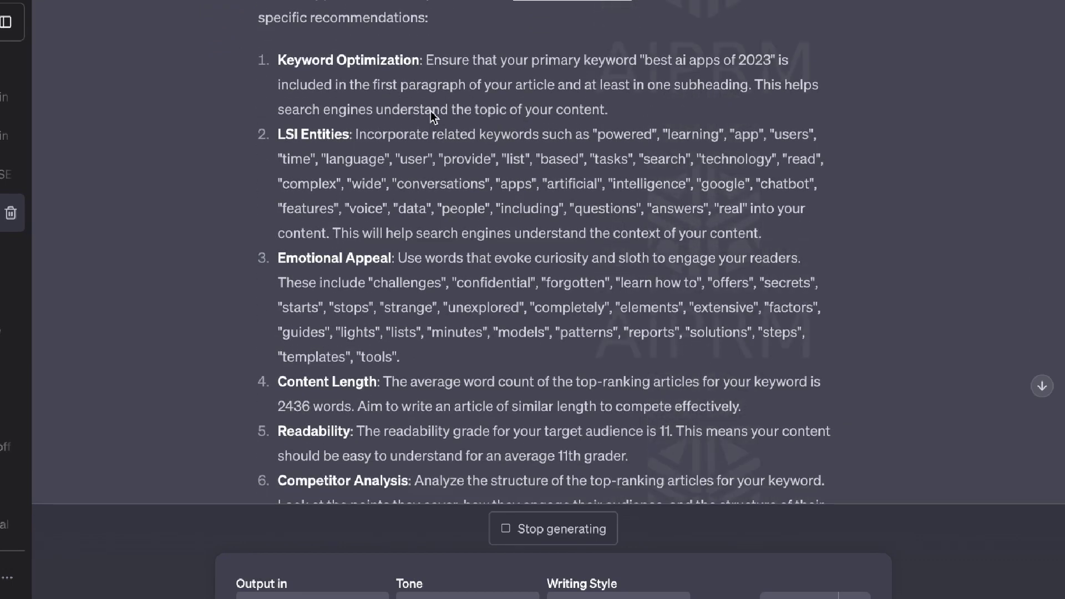
scroll(418, 96, "down", 2)
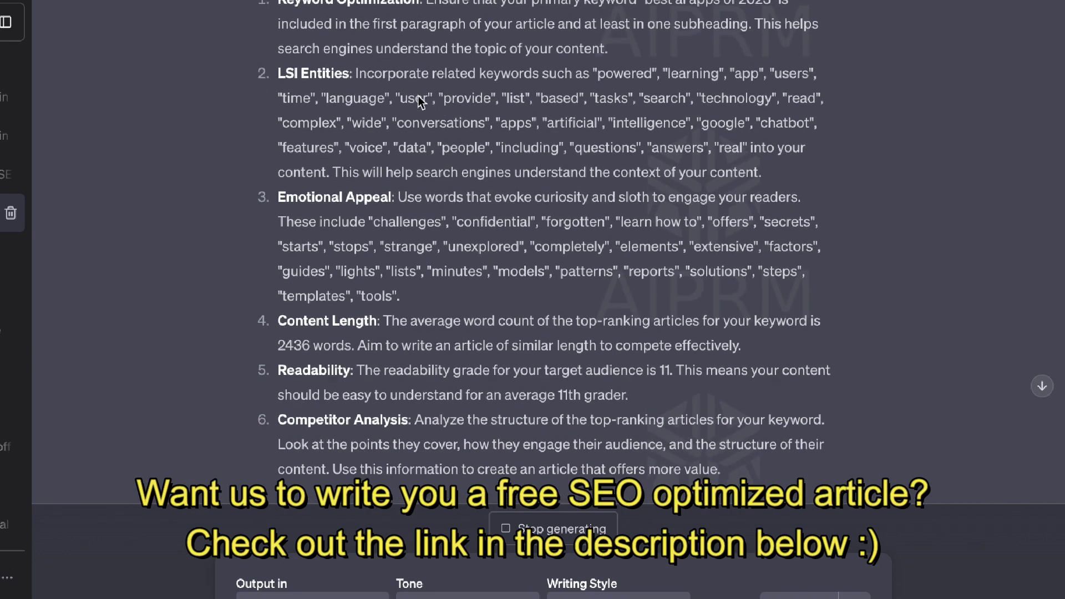
scroll(438, 225, "down", 3)
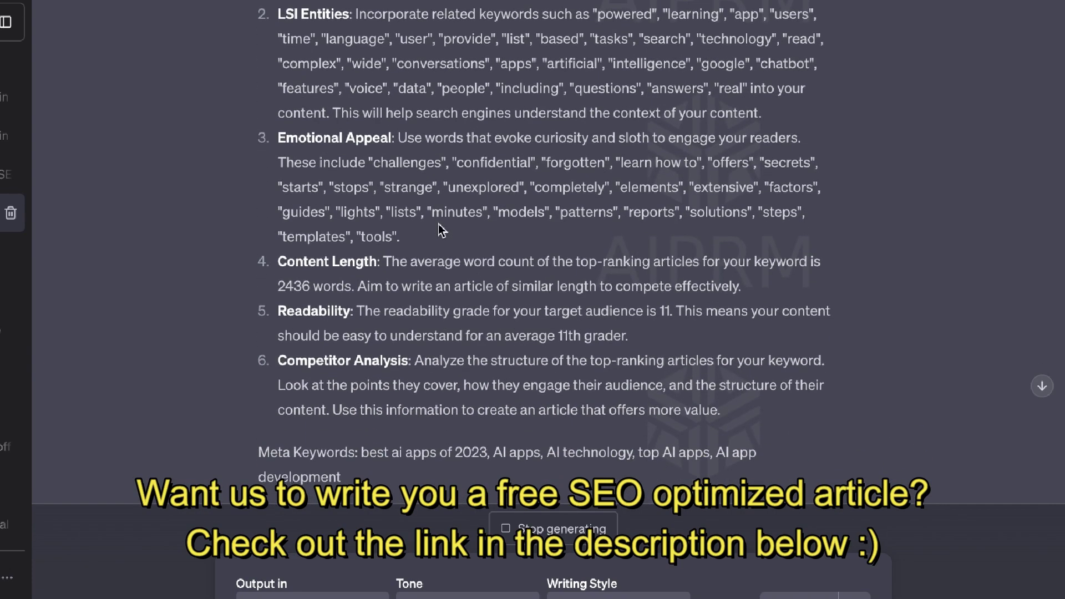
scroll(405, 285, "down", 3)
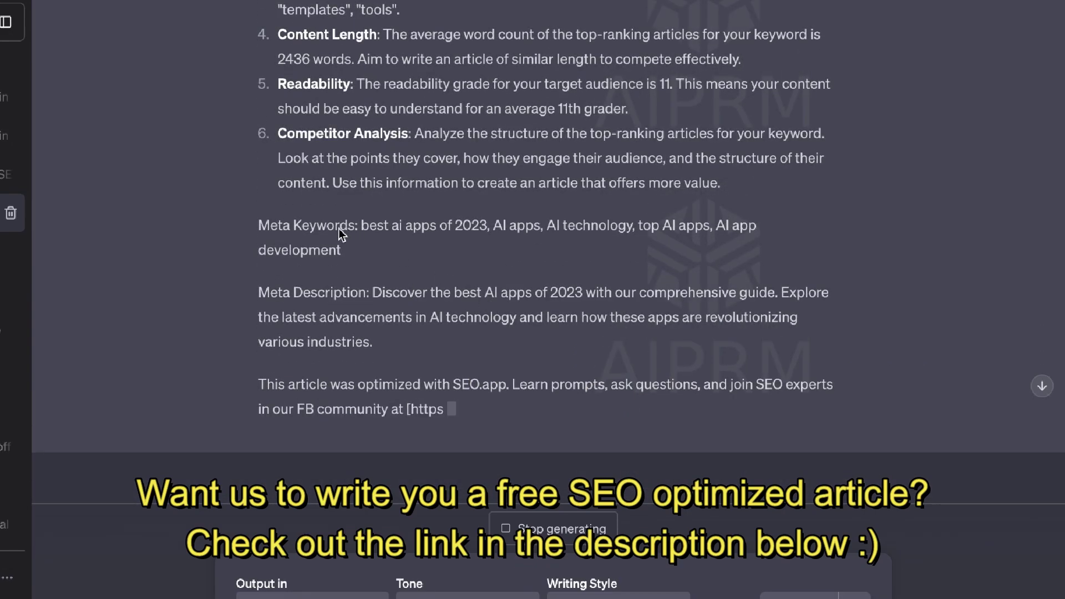
scroll(388, 302, "up", 15)
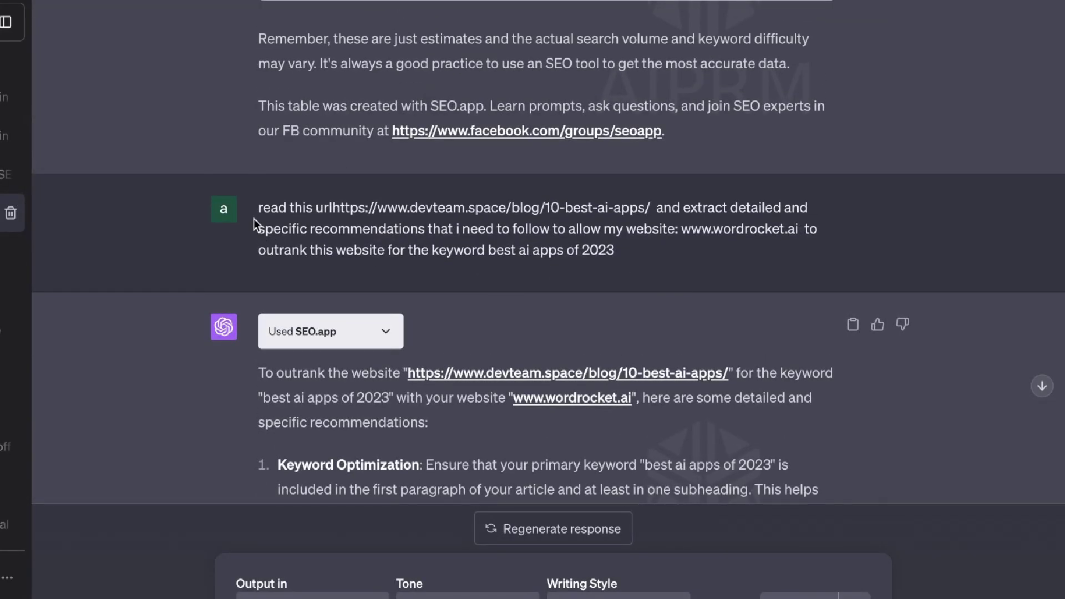
left_click_drag(259, 206, 698, 259)
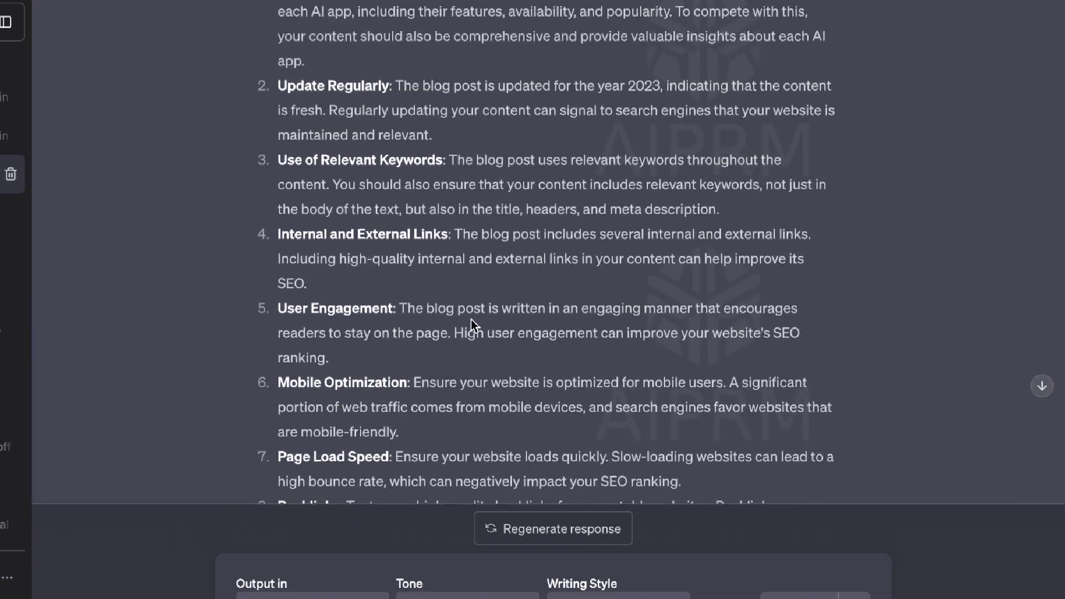
Step: Scroll WebPilot's ten outranking recommendations, then the SEO CORE AI Facebook-ads keyword table of Medium-difficulty terms
scroll(472, 320, "up", 6)
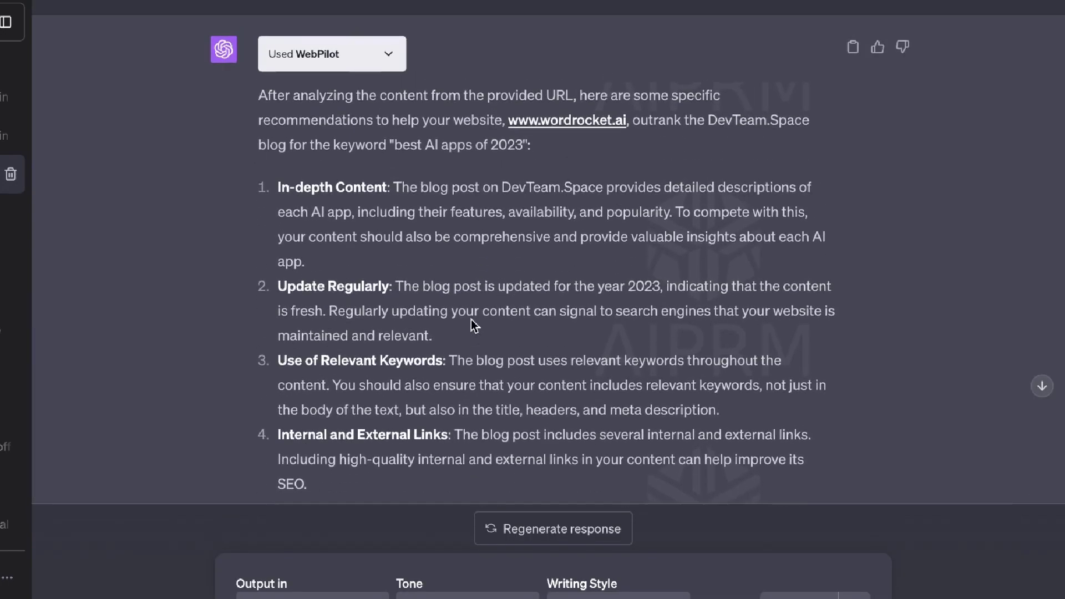
scroll(472, 320, "up", 1)
scroll(474, 325, "down", 2)
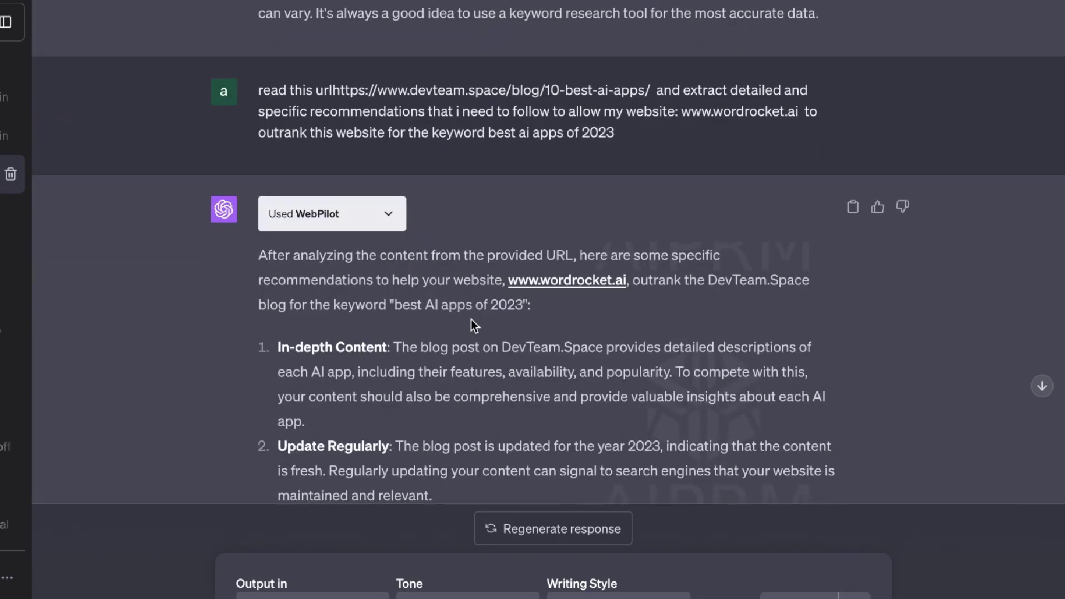
scroll(475, 325, "down", 3)
scroll(471, 322, "up", 10)
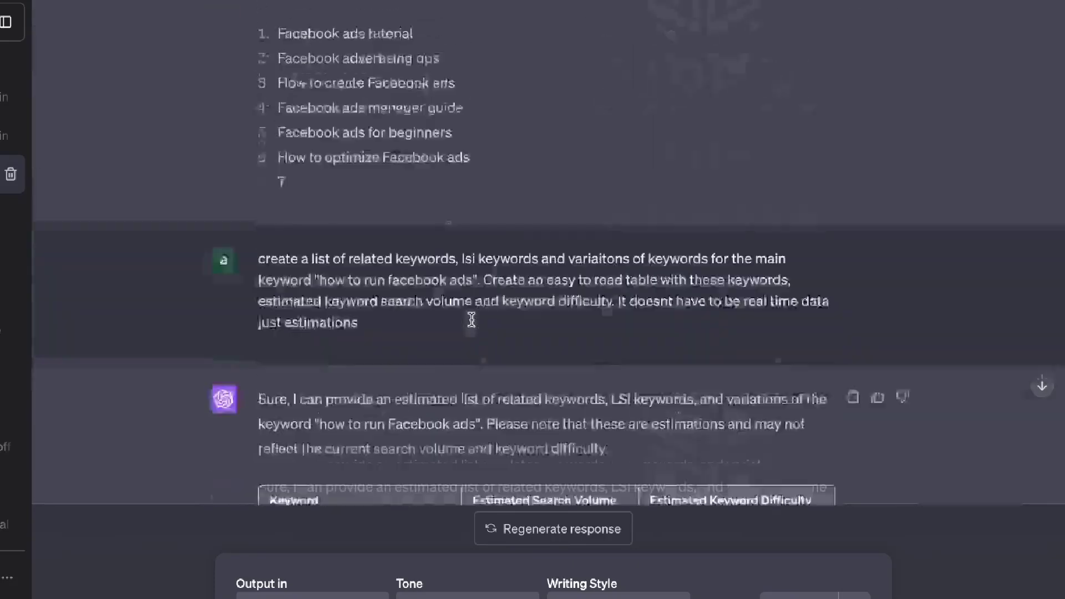
scroll(472, 320, "down", 15)
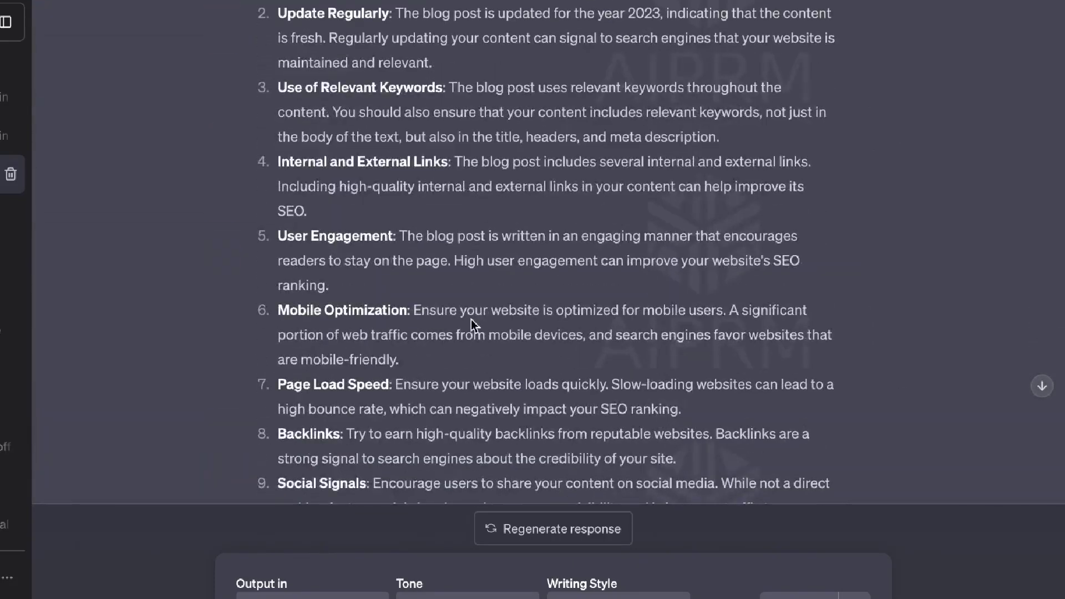
scroll(471, 318, "down", 3)
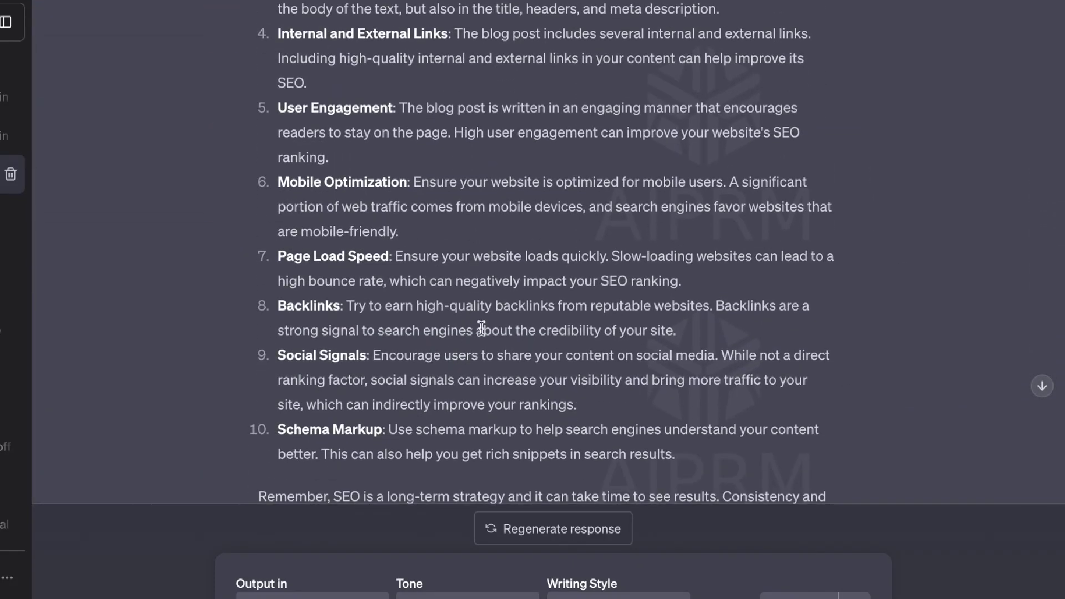
scroll(481, 329, "down", 1)
scroll(482, 329, "up", 10)
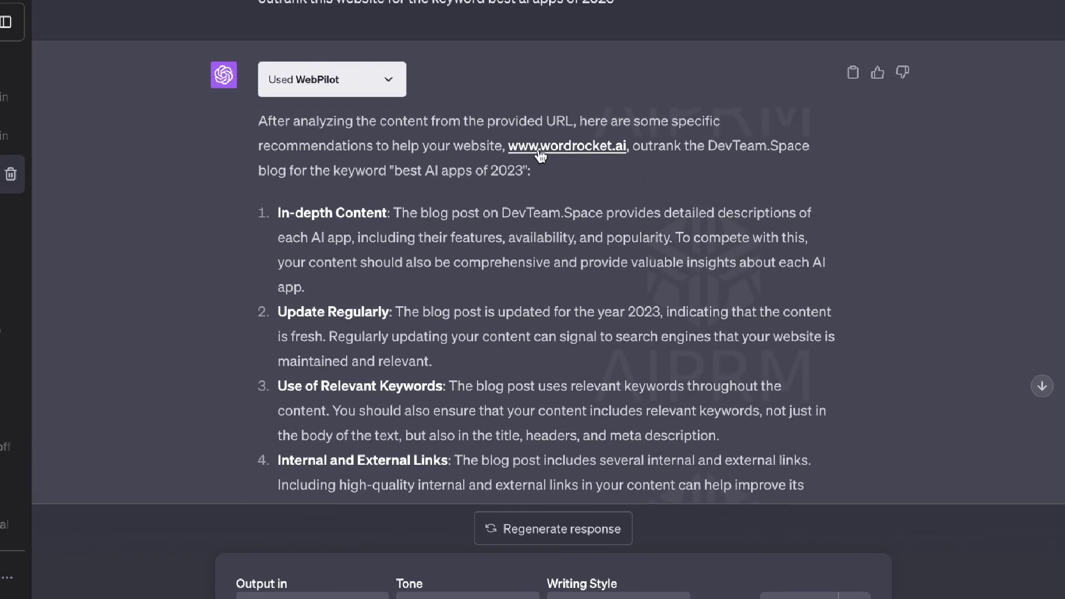
scroll(555, 266, "down", 5)
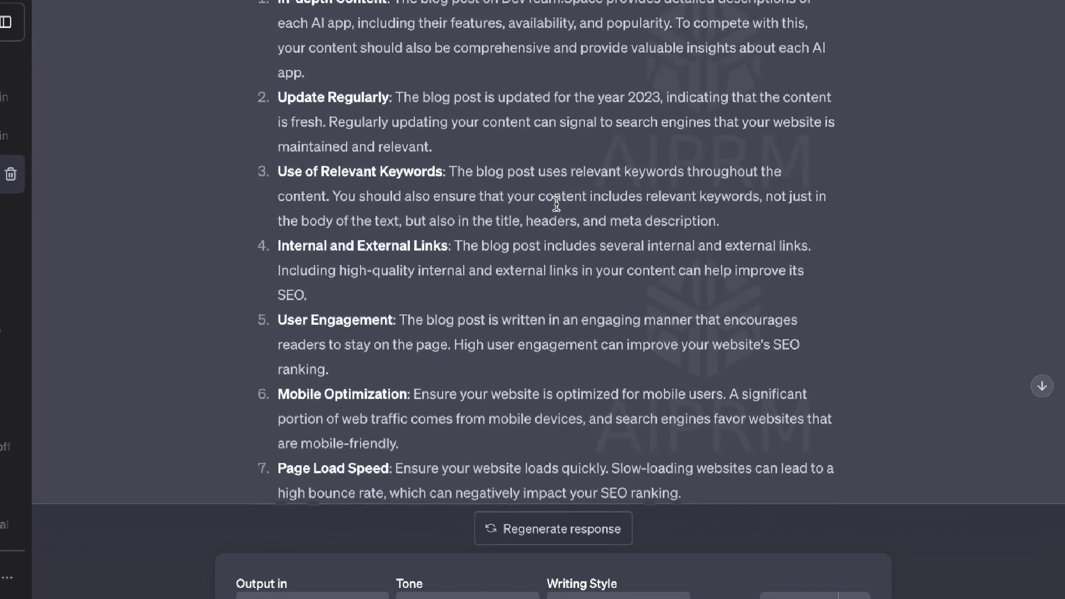
scroll(398, 181, "up", 10)
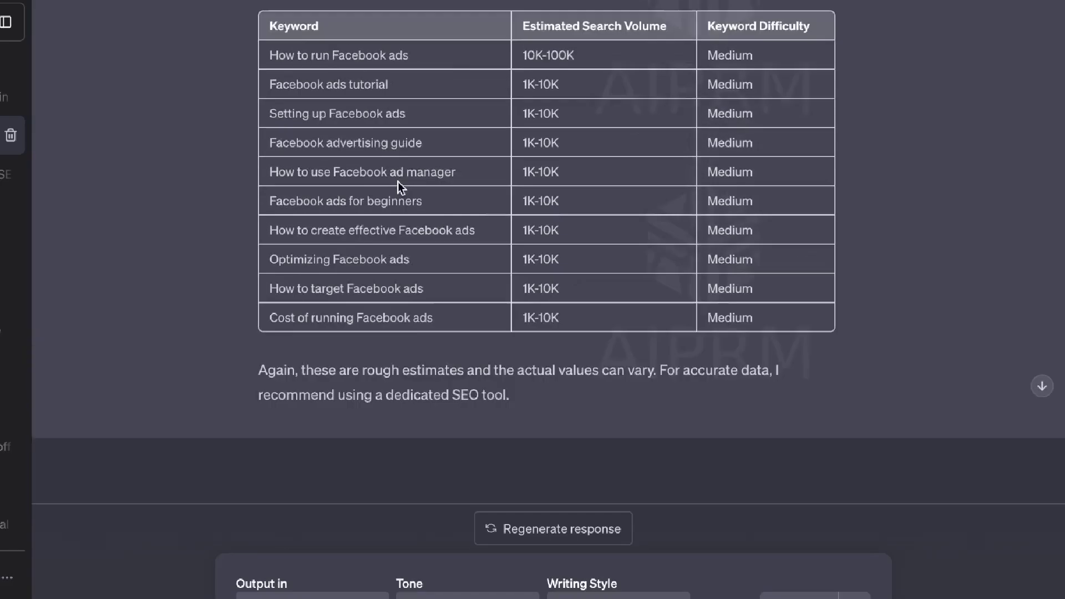
Step: Scroll past the keyword table and highlight the opening line of SEO CORE AI's recommendations reply
scroll(397, 181, "up", 10)
scroll(398, 181, "down", 12)
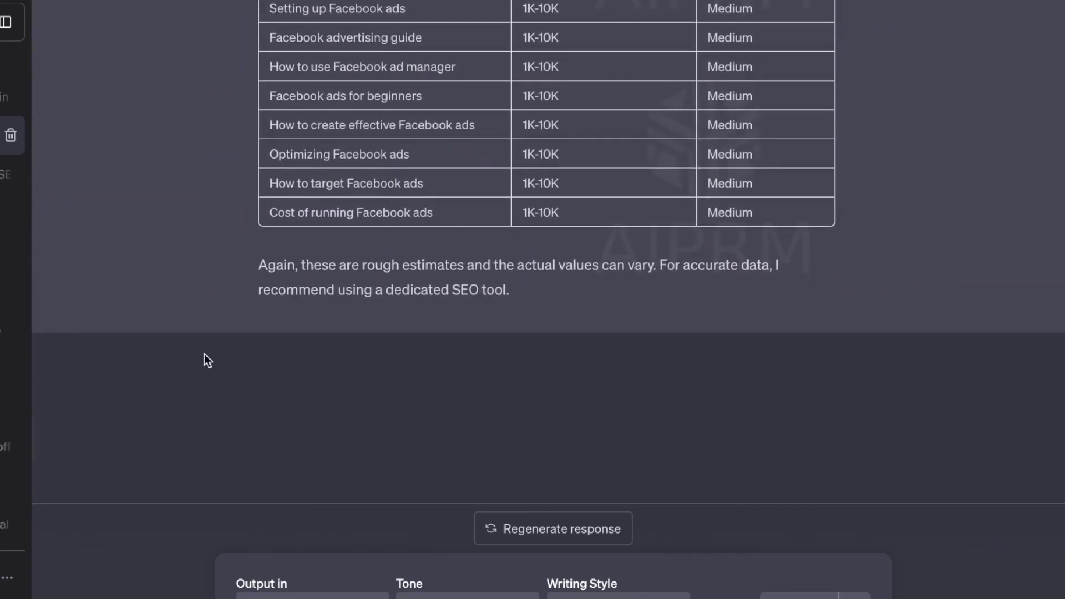
scroll(494, 200, "up", 10)
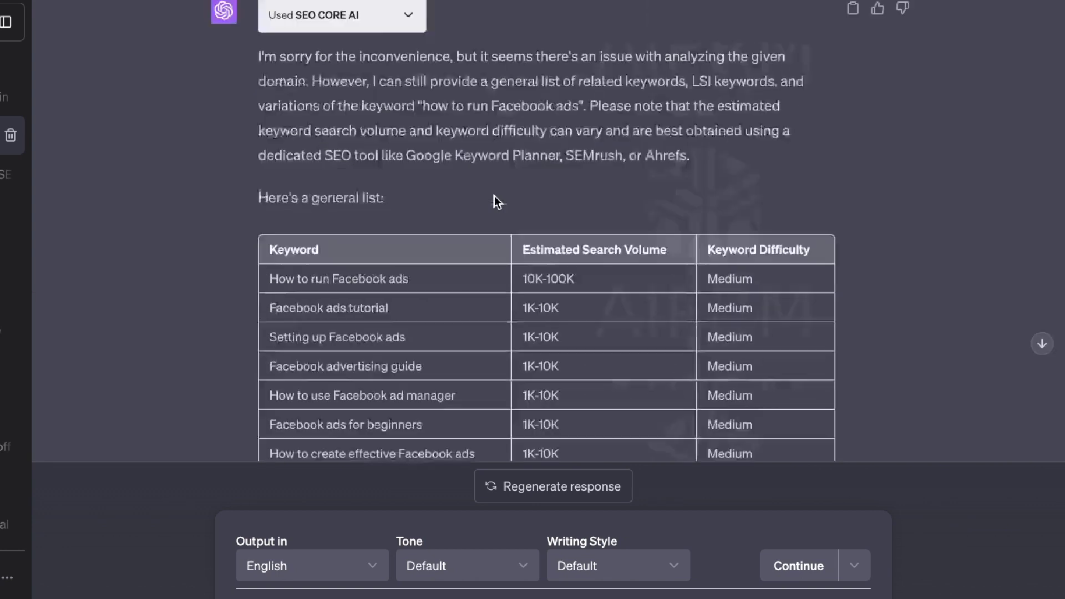
scroll(497, 202, "down", 15)
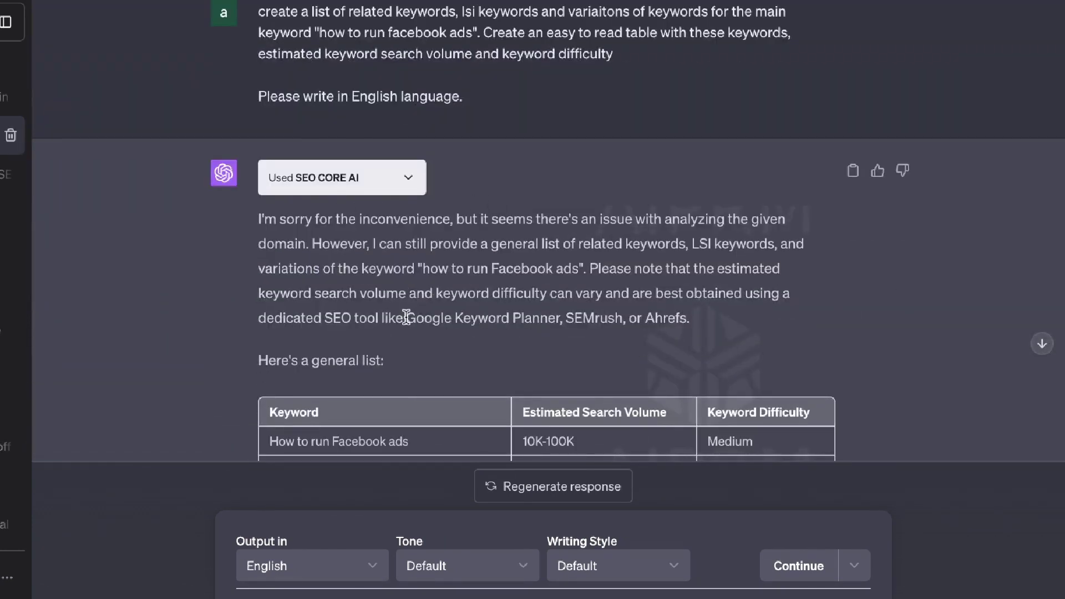
scroll(545, 229, "down", 10)
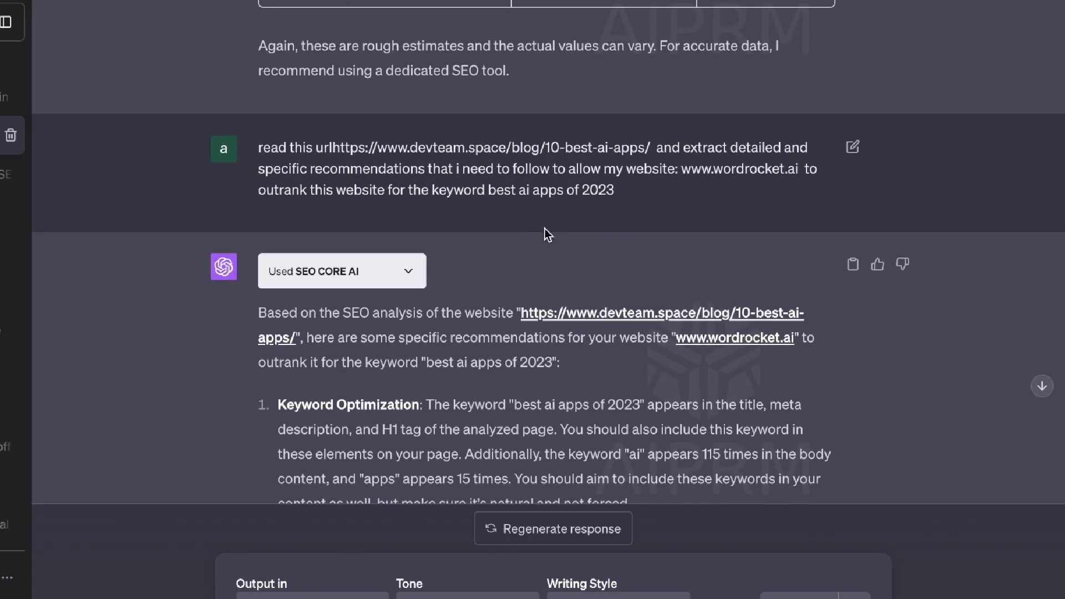
scroll(545, 228, "down", 2)
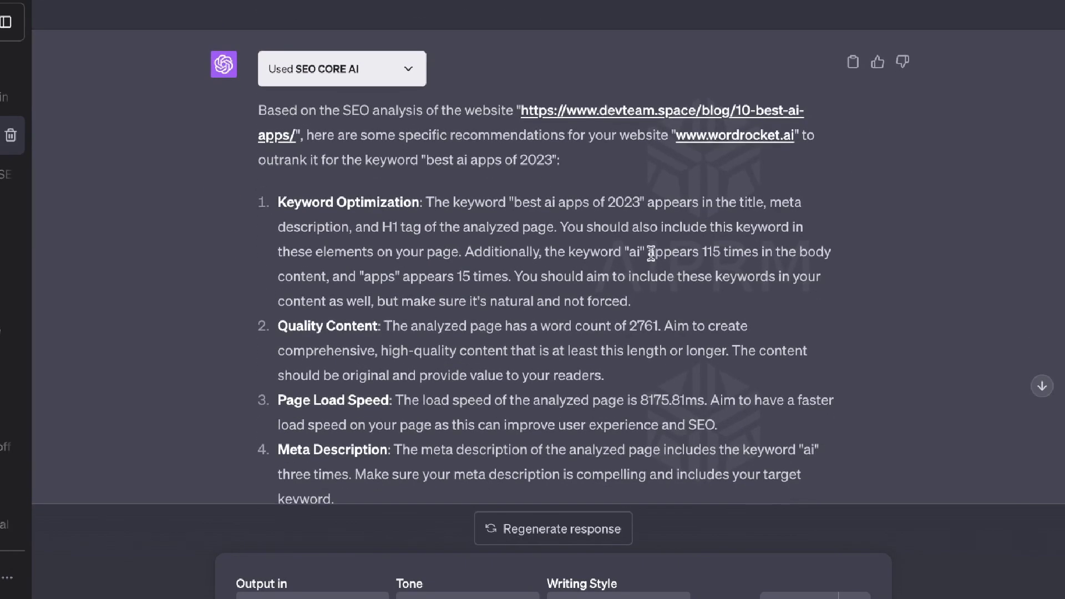
left_click_drag(254, 58, 474, 67)
Step: Read SEO CORE AI's eight recommendations for wordrocket.ai, selecting several passages along the way
scroll(534, 135, "down", 1)
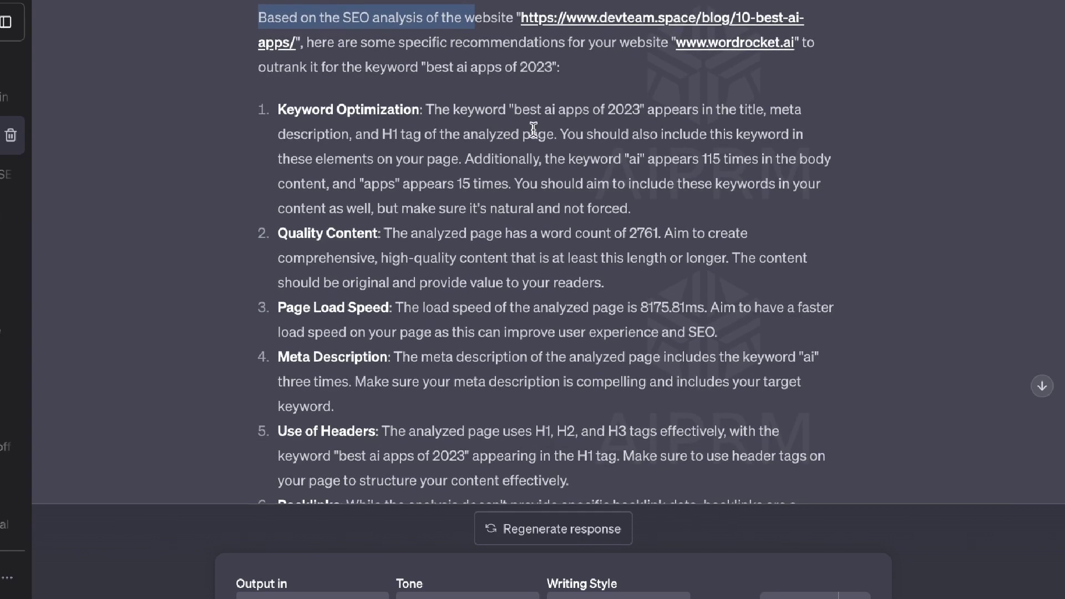
scroll(488, 128, "down", 1)
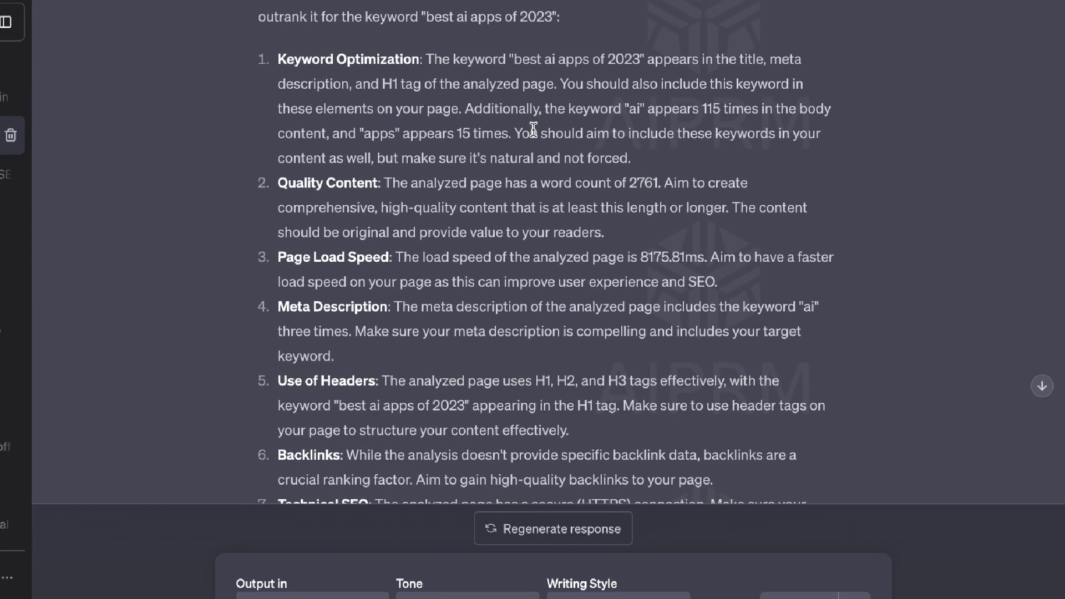
scroll(445, 162, "down", 1)
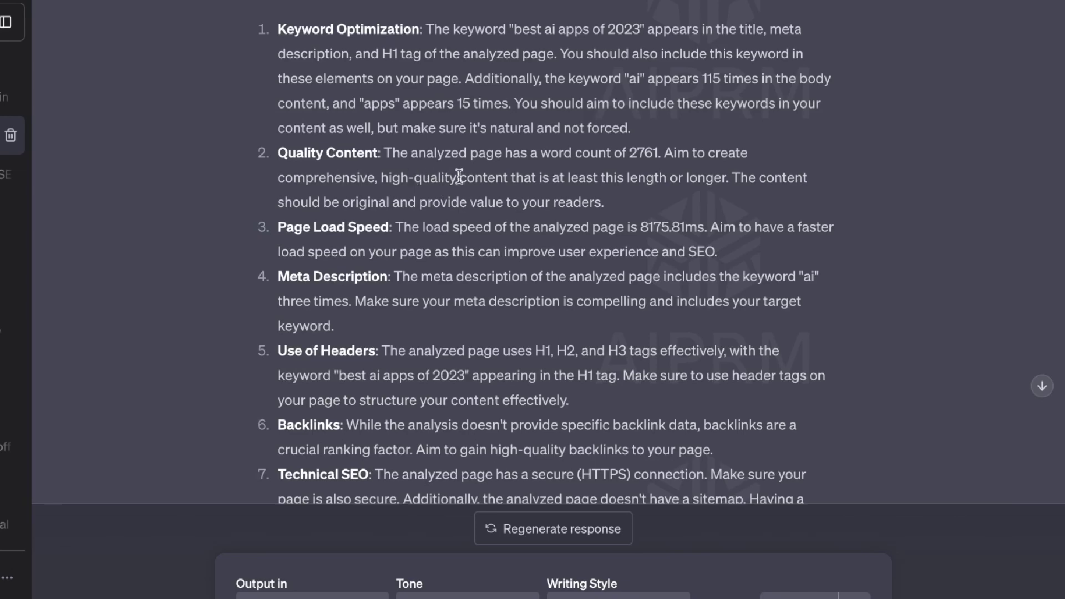
scroll(456, 171, "down", 1)
scroll(486, 117, "up", 1)
left_click_drag(426, 28, 696, 117)
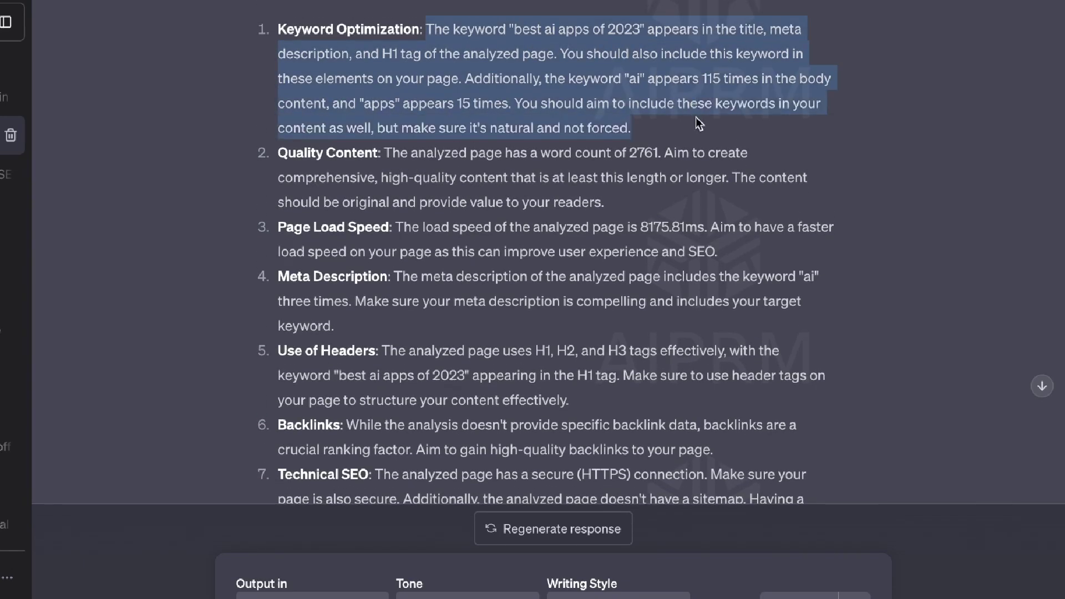
scroll(696, 118, "down", 3)
left_click_drag(381, 255, 618, 297)
scroll(518, 270, "down", 1)
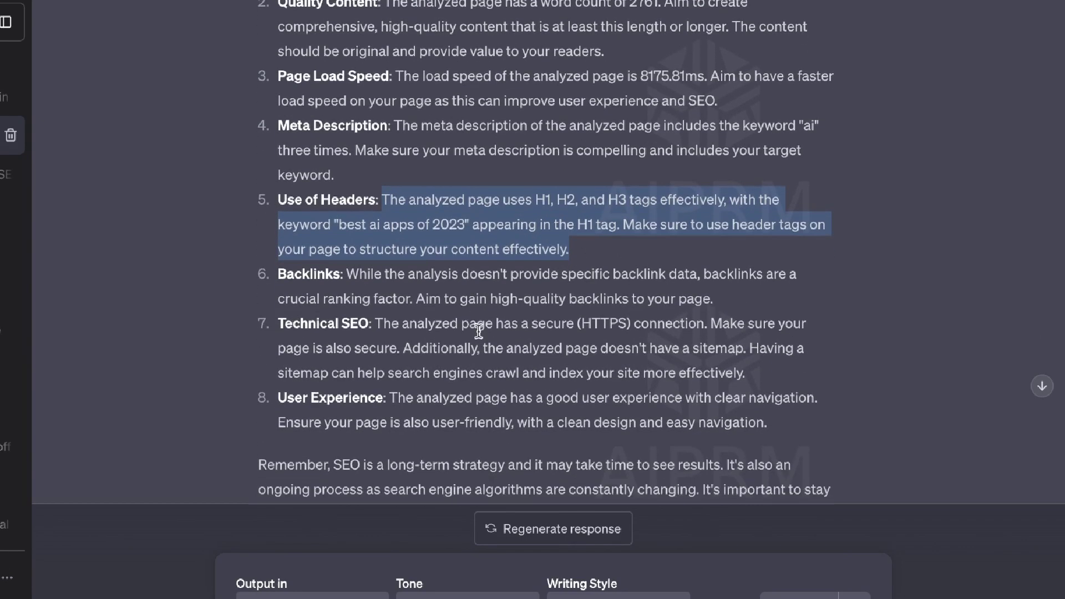
left_click_drag(383, 324, 671, 397)
scroll(672, 398, "down", 2)
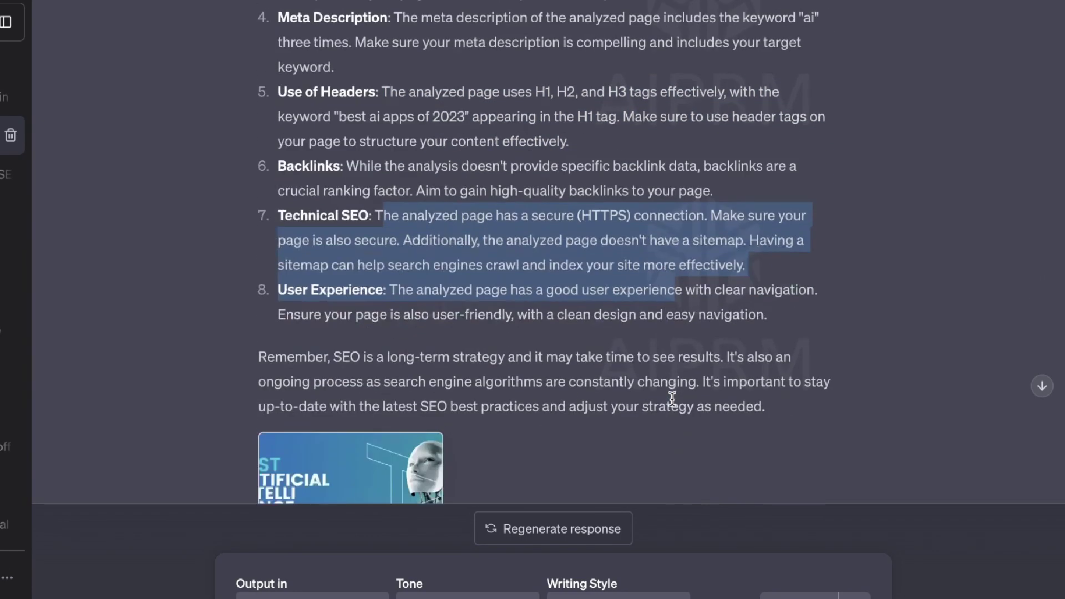
scroll(672, 398, "down", 3)
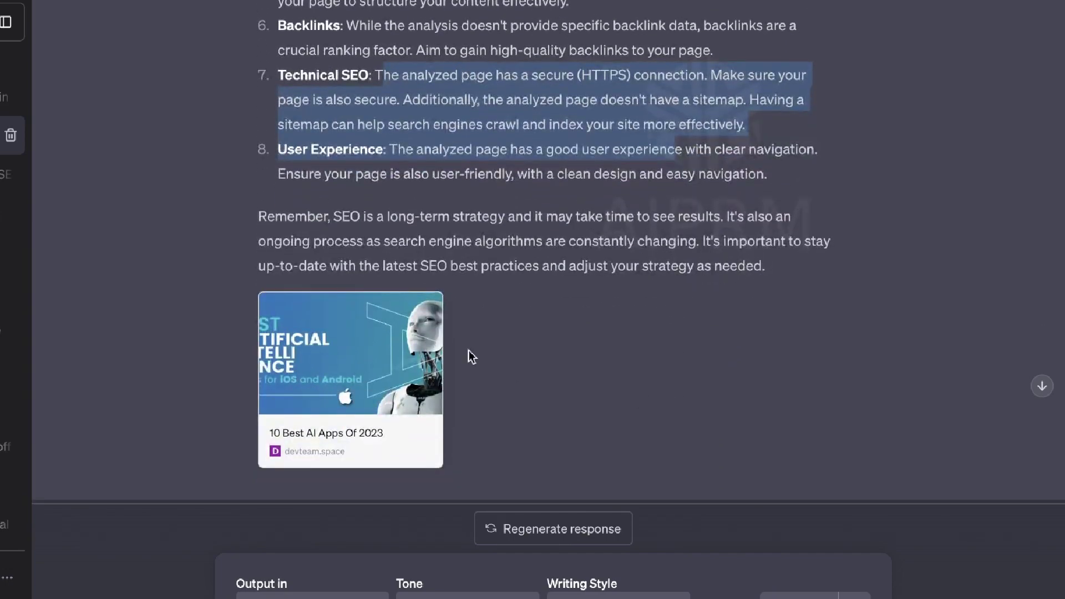
scroll(662, 300, "up", 12)
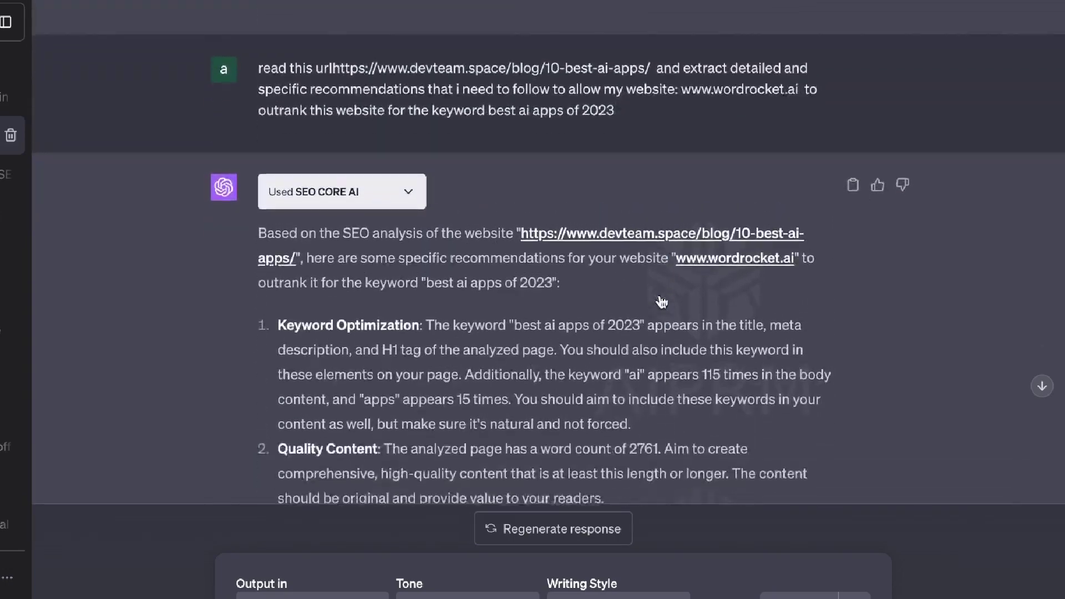
Step: Read through the SEO CORE AI reply, highlighting its Quality Content recommendation
scroll(662, 302, "down", 4)
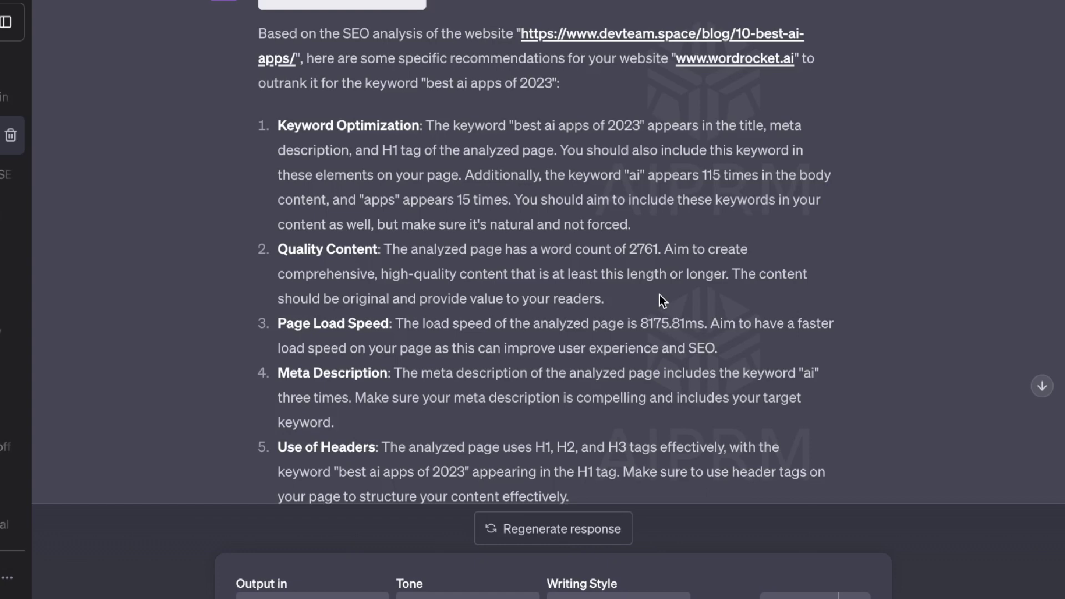
scroll(663, 301, "down", 1)
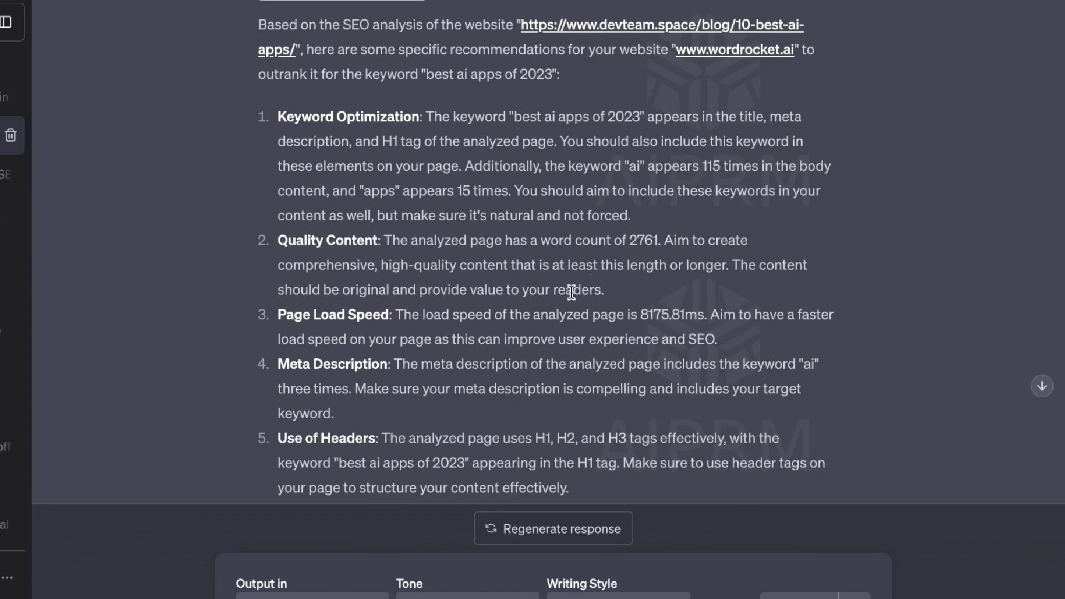
scroll(571, 292, "up", 1)
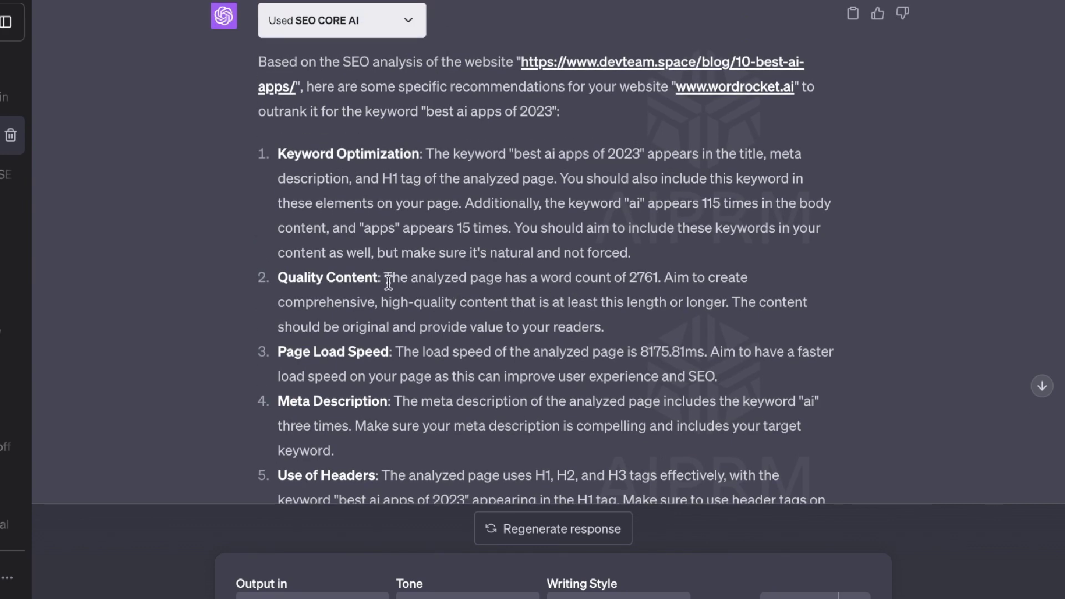
left_click_drag(391, 280, 799, 297)
scroll(793, 298, "up", 5)
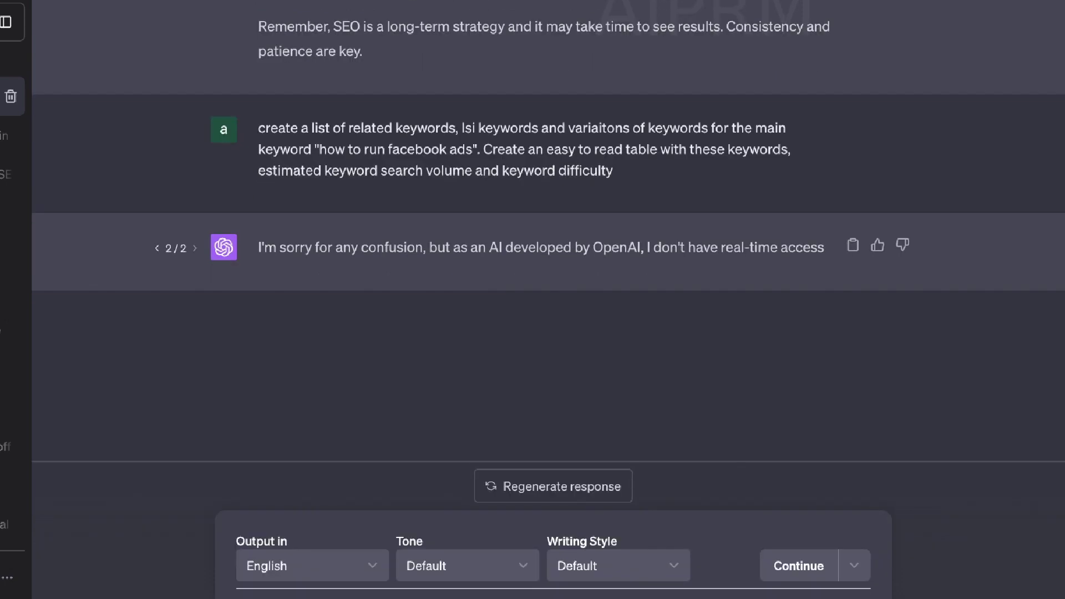
Step: Send the devteam.space outranking request and read the Keyword Optimization recommendation
key("Return")
left_click_drag(426, 281, 662, 314)
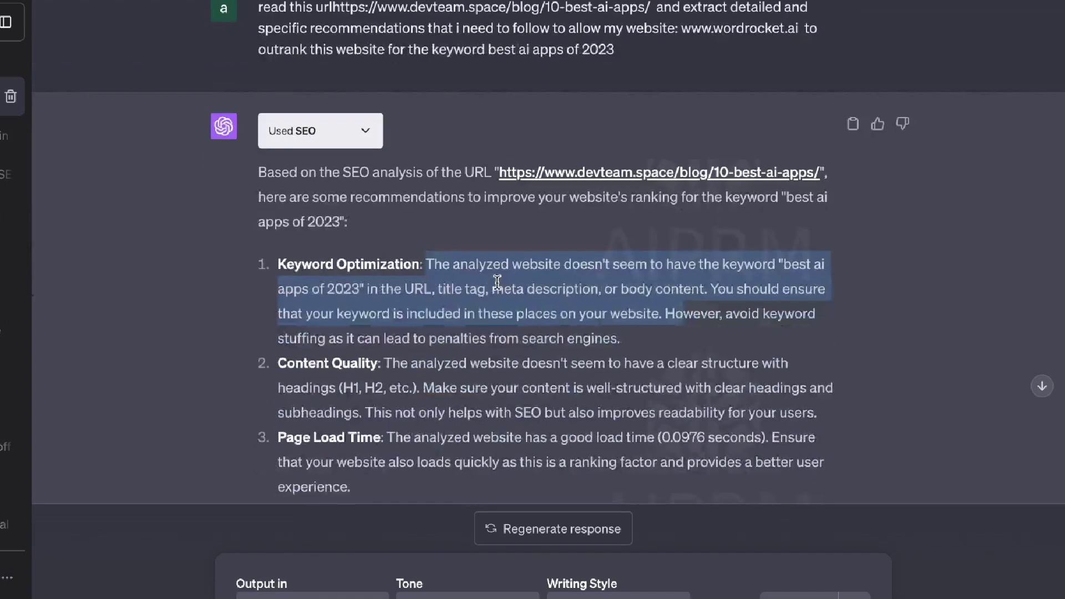
left_click(468, 327)
Step: Review the rest of the SEO plugin's recommendations, then switch to the SEO.app chat
scroll(438, 279, "down", 4)
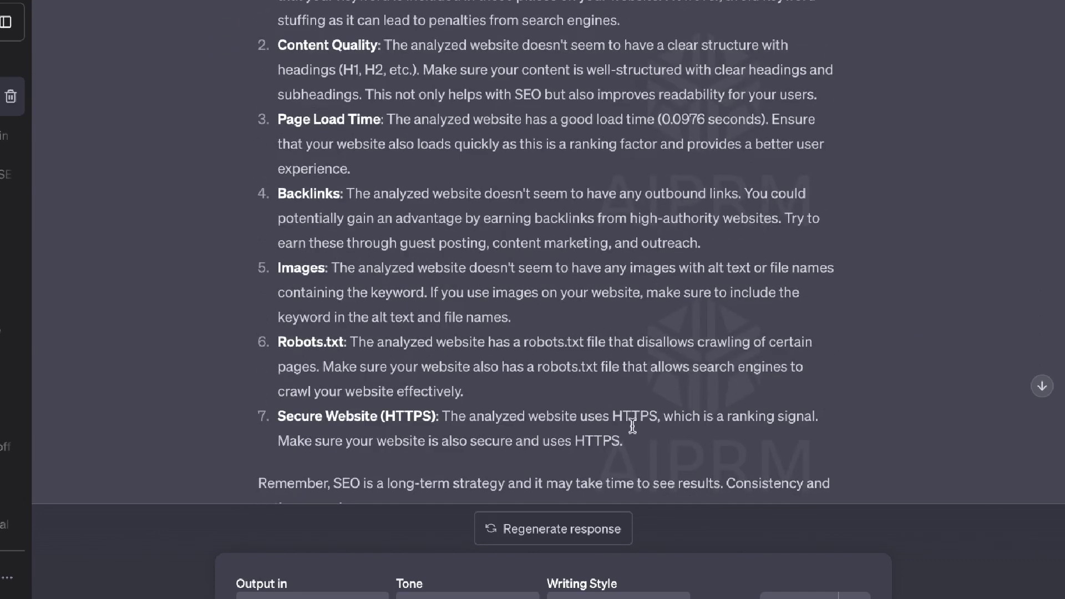
left_click_drag(654, 447, 383, 205)
scroll(476, 232, "up", 5)
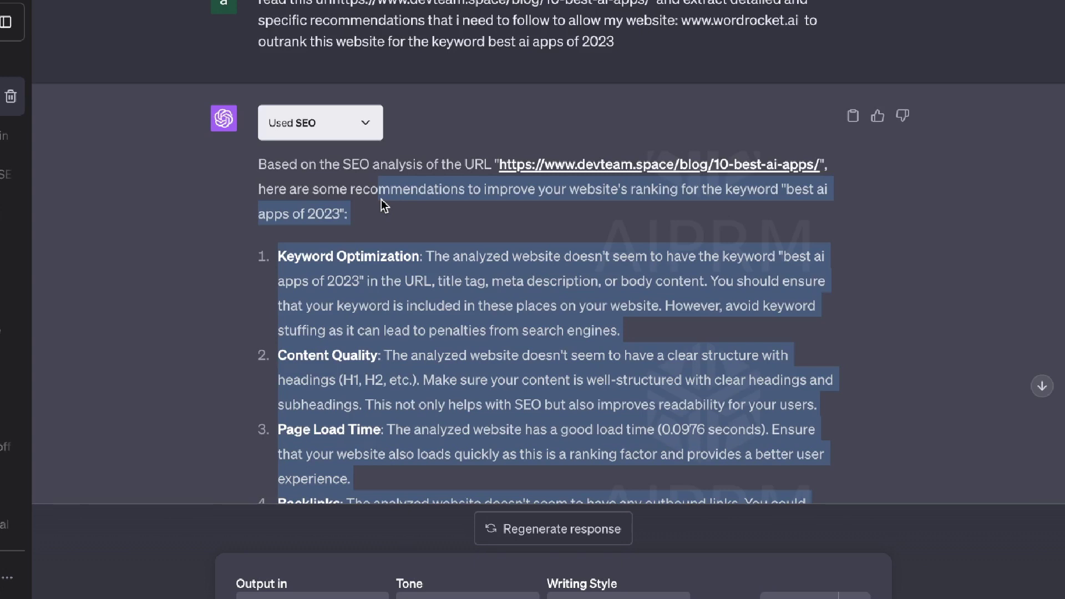
left_click(407, 225)
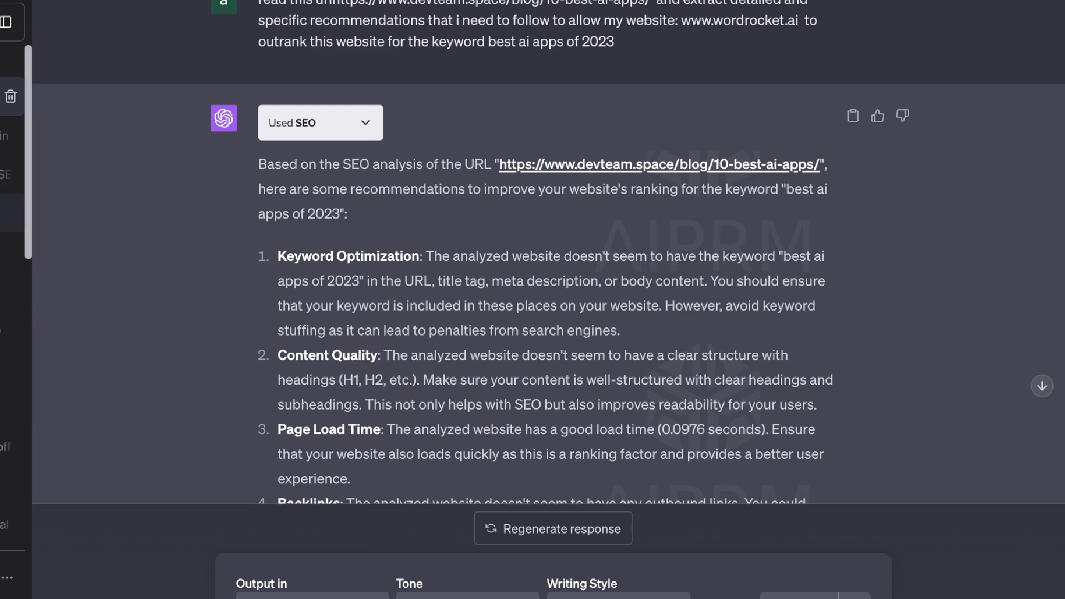
left_click(7, 212)
scroll(373, 244, "up", 15)
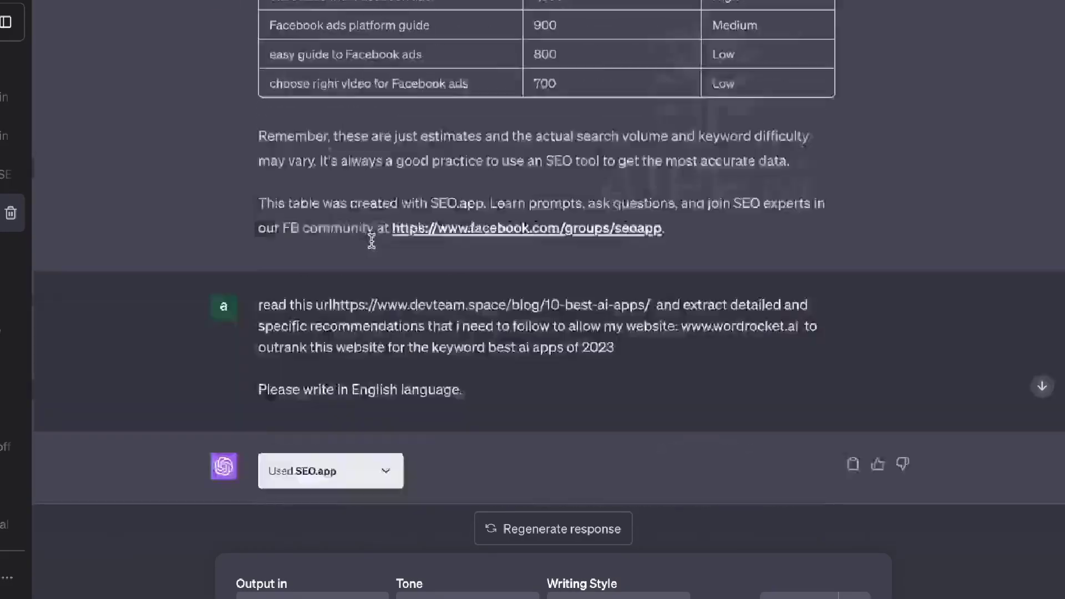
scroll(371, 241, "down", 5)
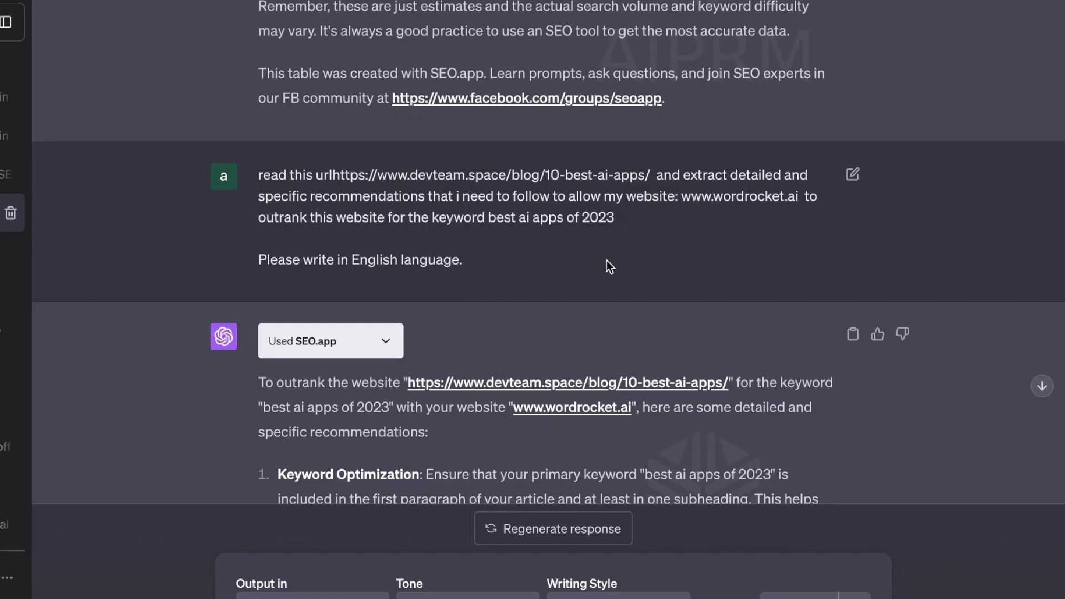
scroll(609, 265, "down", 10)
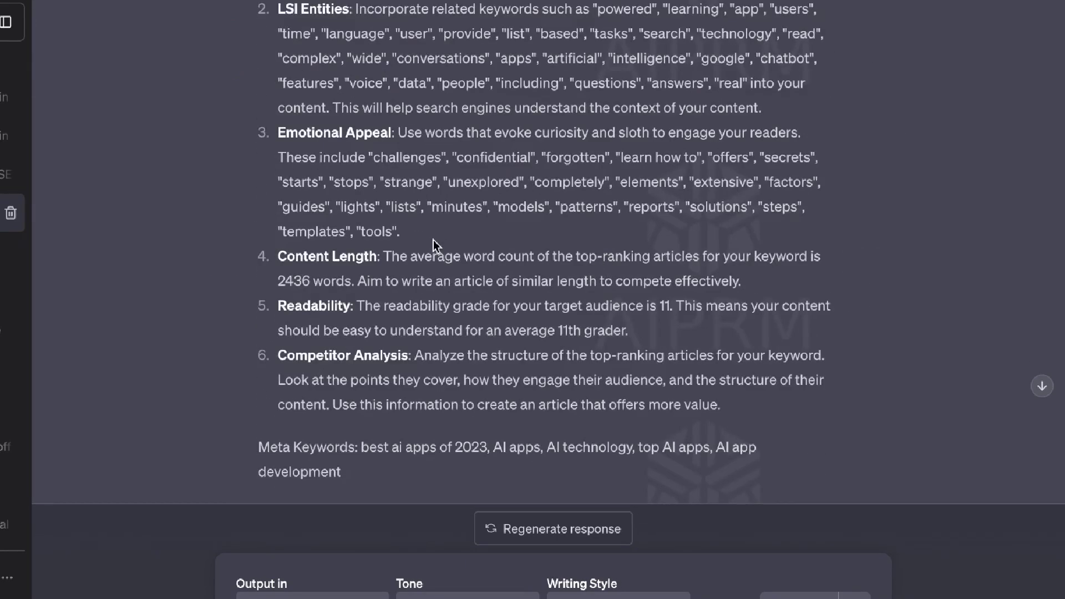
scroll(497, 241, "up", 5)
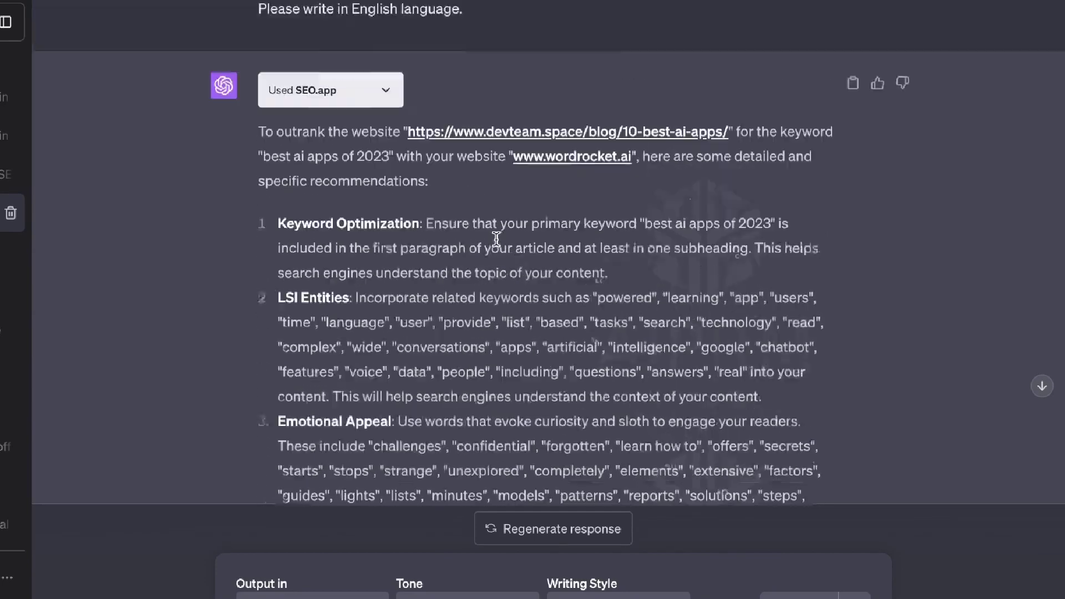
scroll(496, 238, "up", 5)
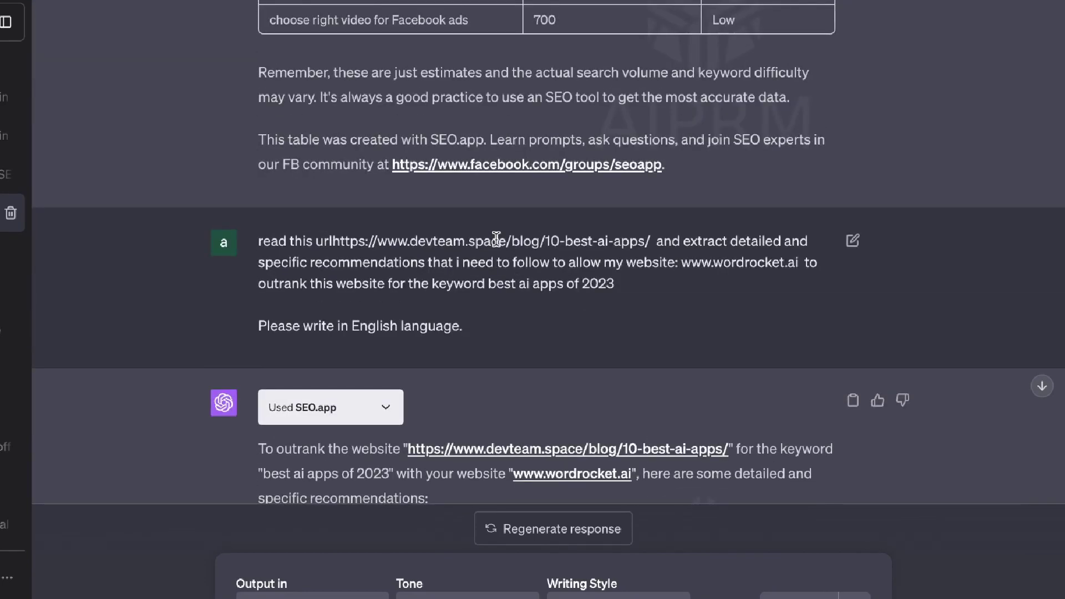
scroll(496, 238, "down", 1)
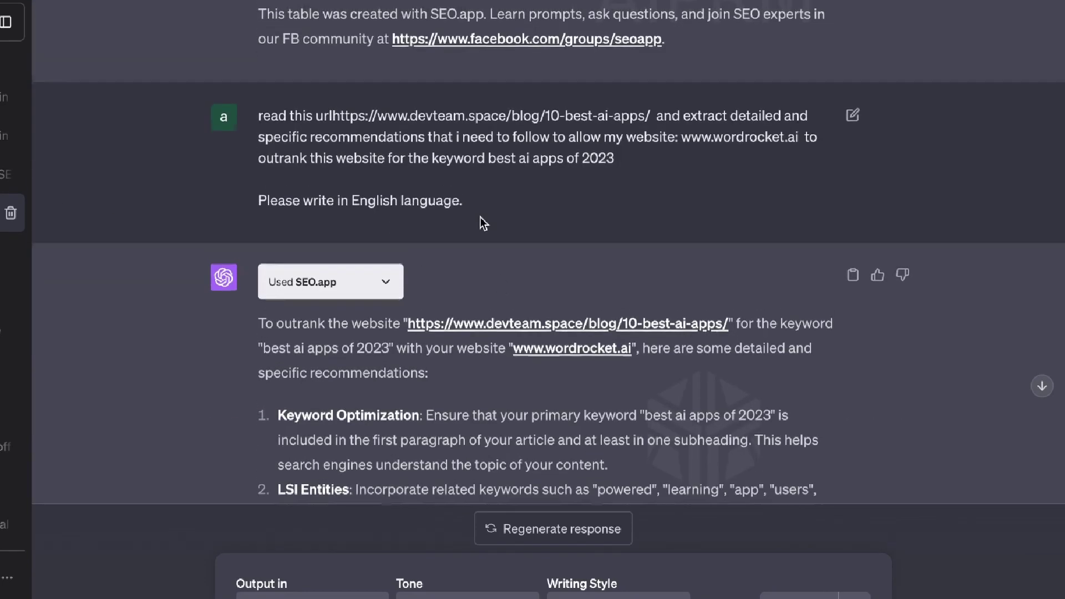